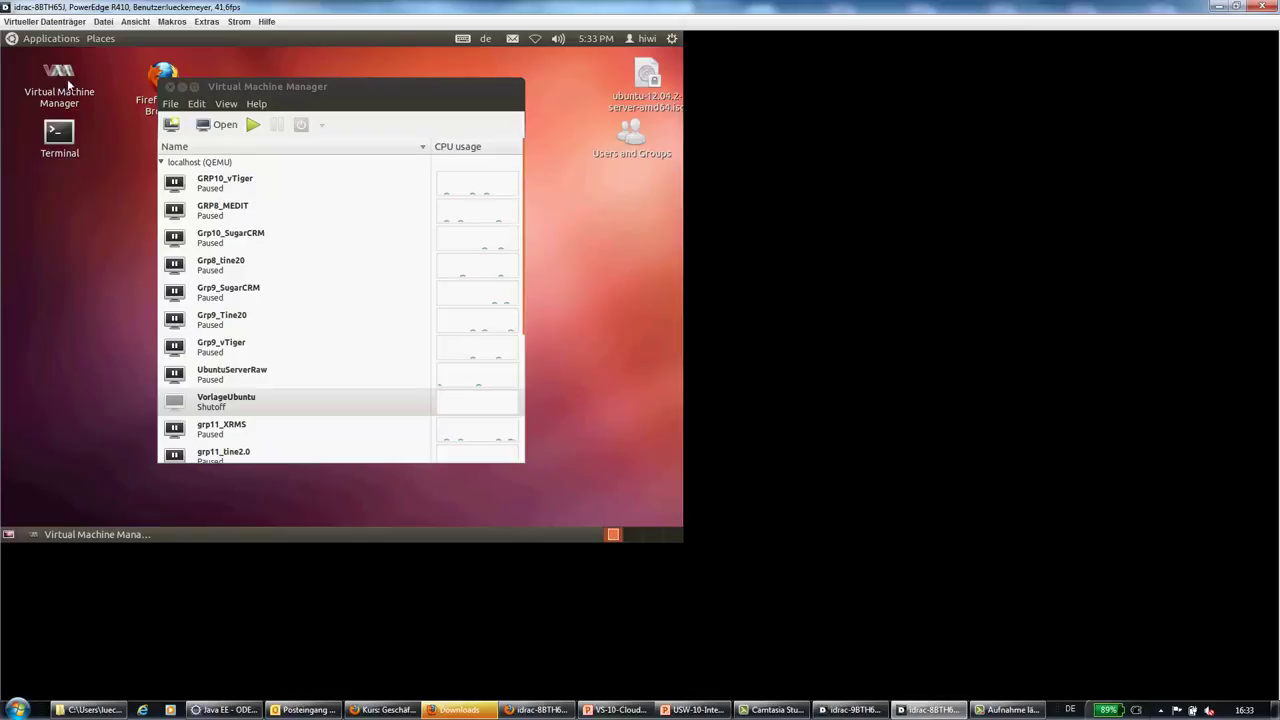
pyautogui.click(296, 81)
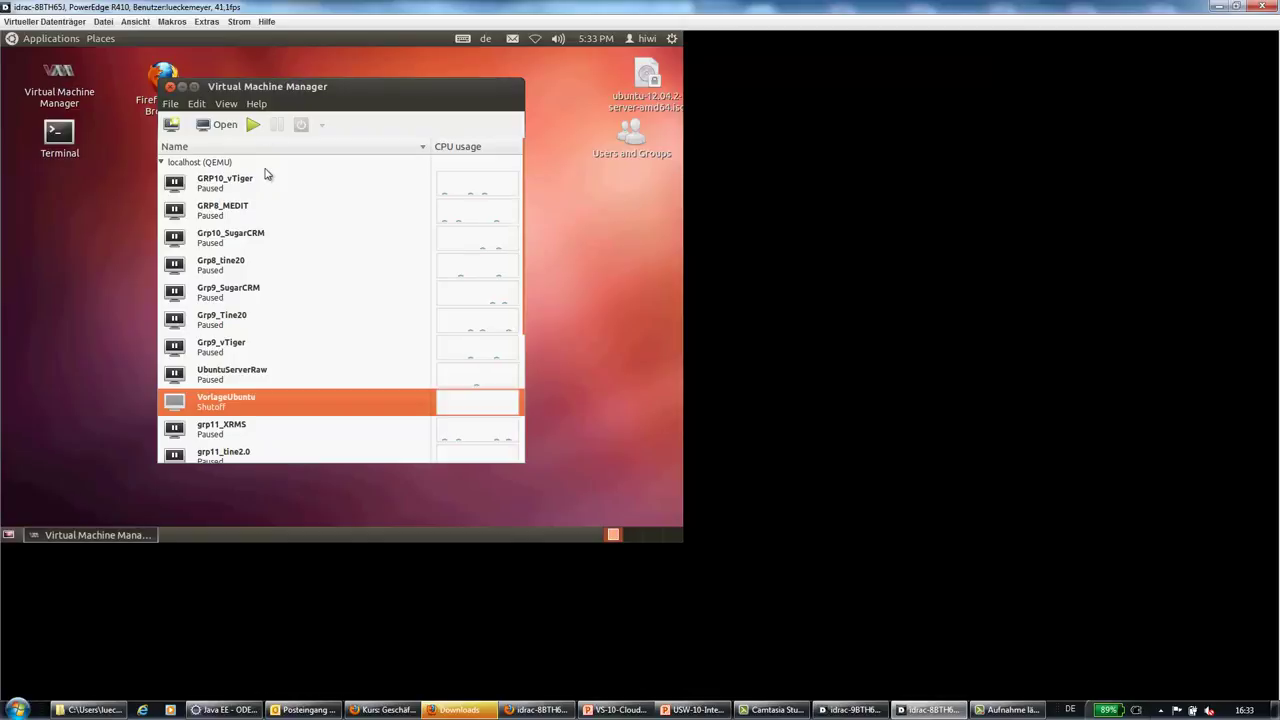
pyautogui.click(164, 163)
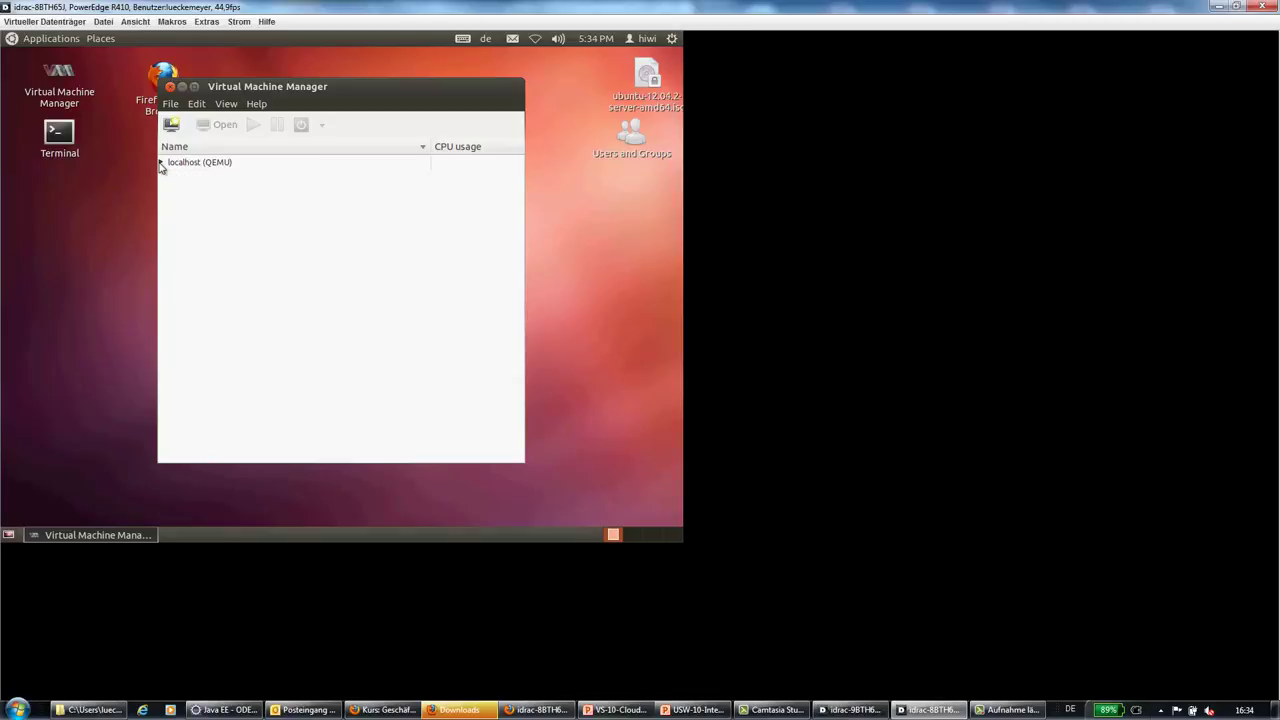
pyautogui.click(161, 163)
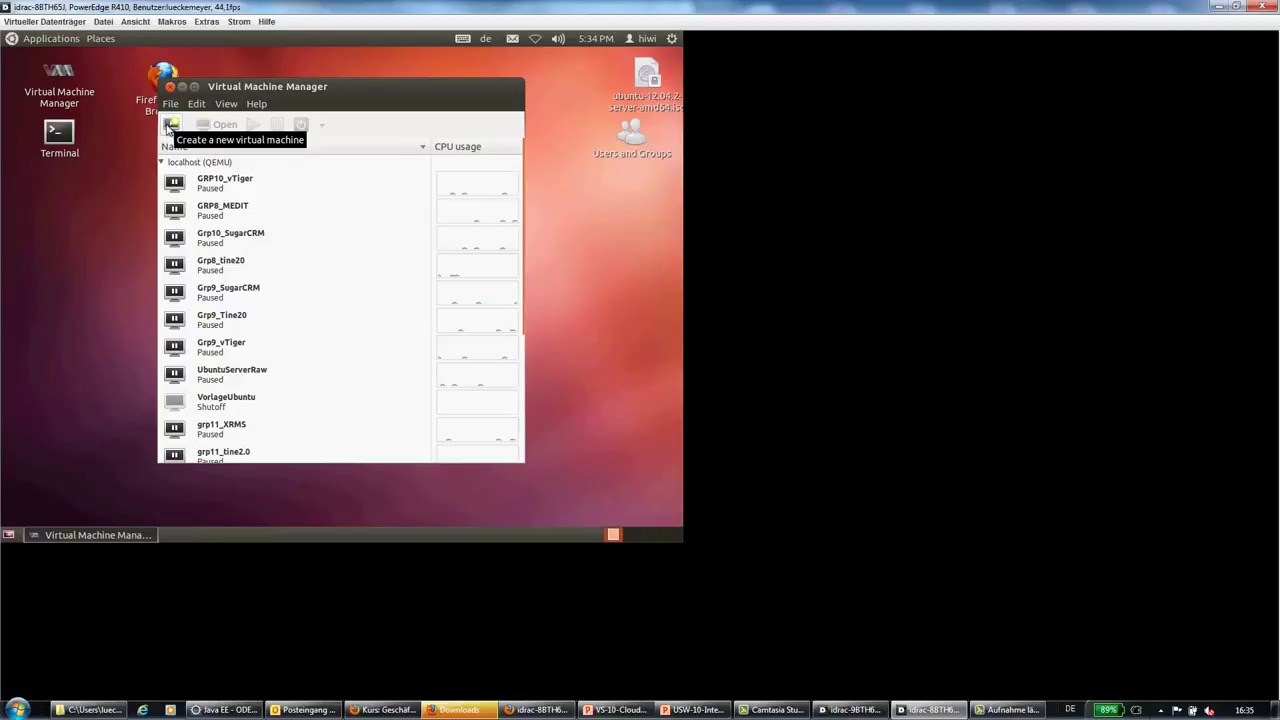
# Start a new virtual machine from local install media named CloudTest
pyautogui.click(171, 126)
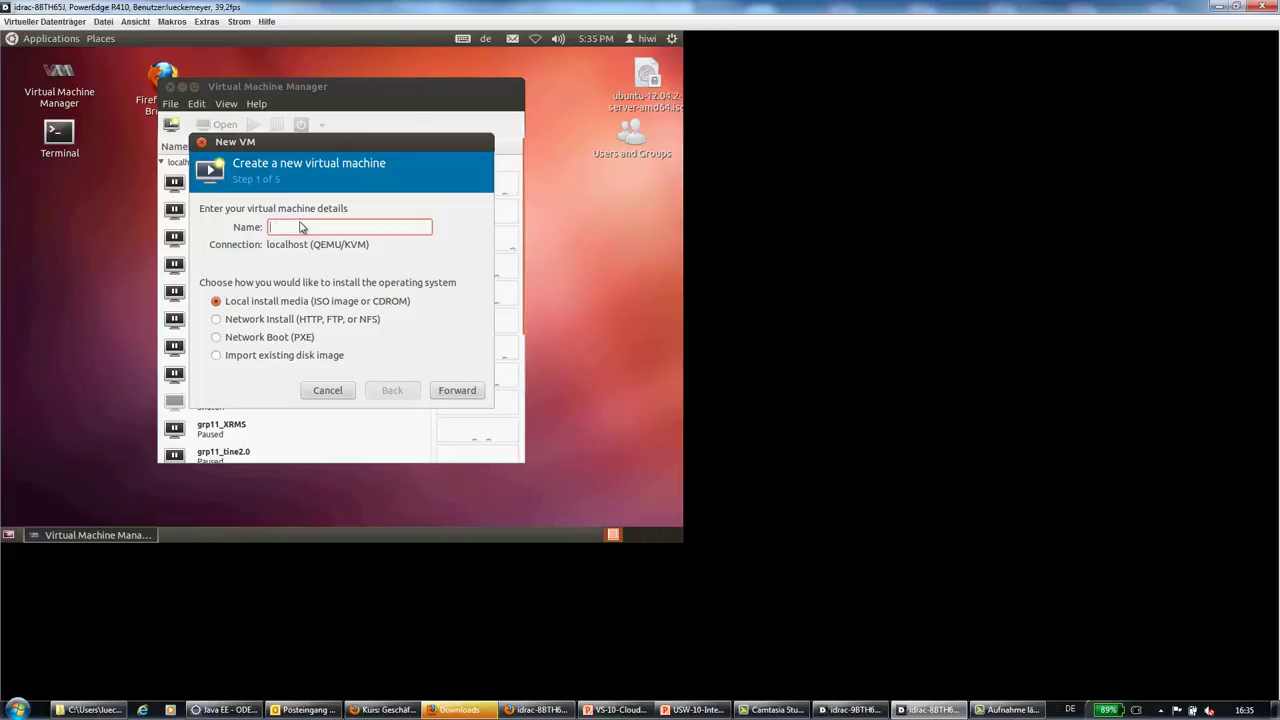
pyautogui.write('Cloud_sat')
pyautogui.press('BackSpace')
pyautogui.press('BackSpace')
pyautogui.press('BackSpace')
pyautogui.write('Test')
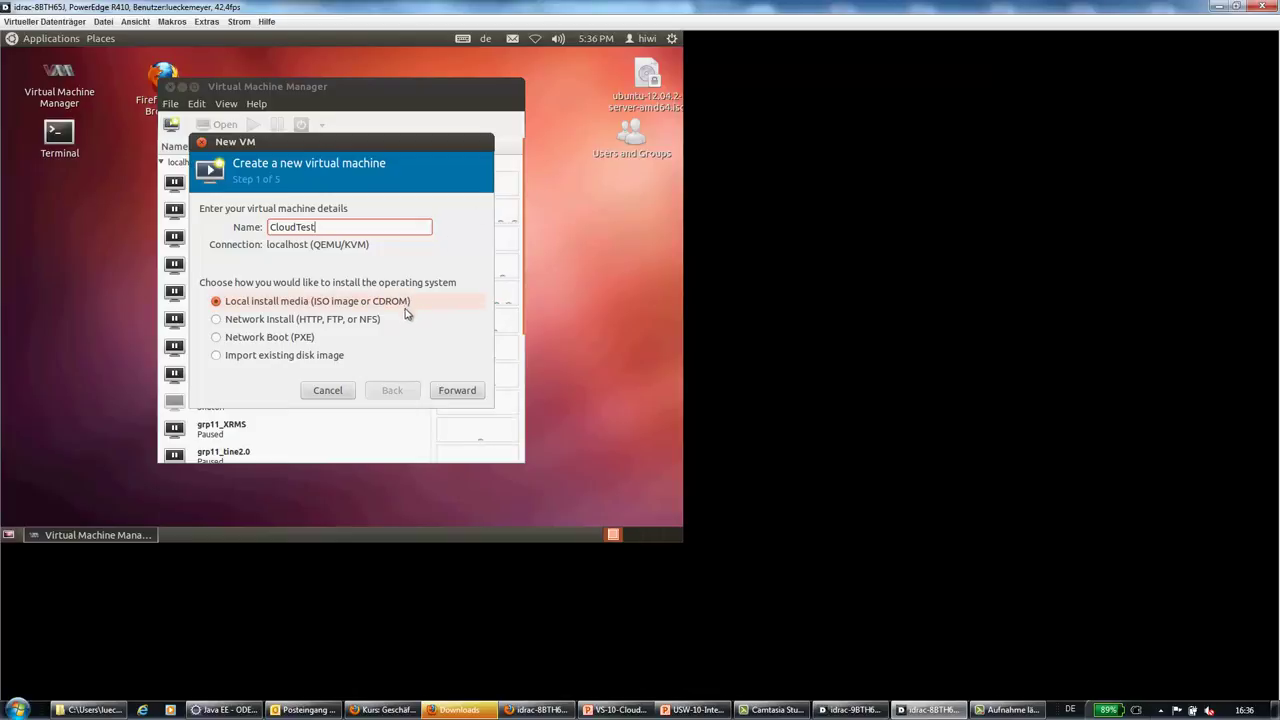
# Choose ubuntu-12.04.2-server-amd64.iso from the Desktop as the install image
pyautogui.click(458, 391)
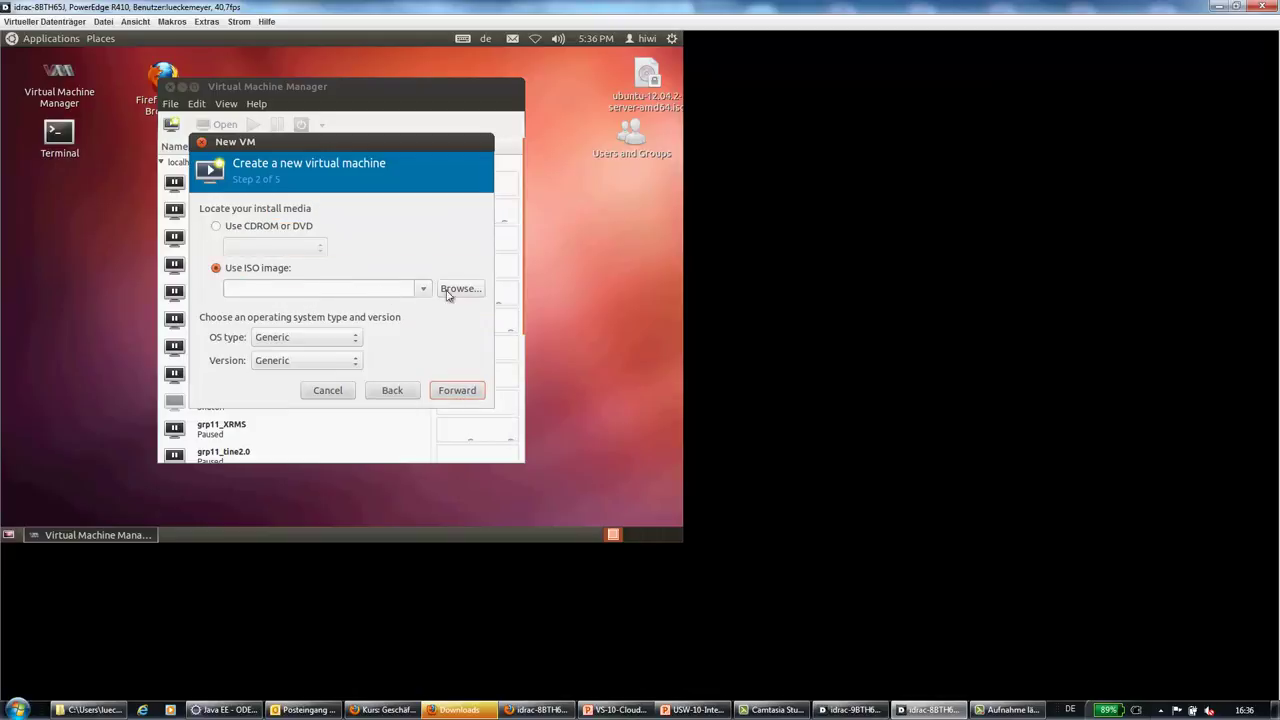
pyautogui.click(450, 293)
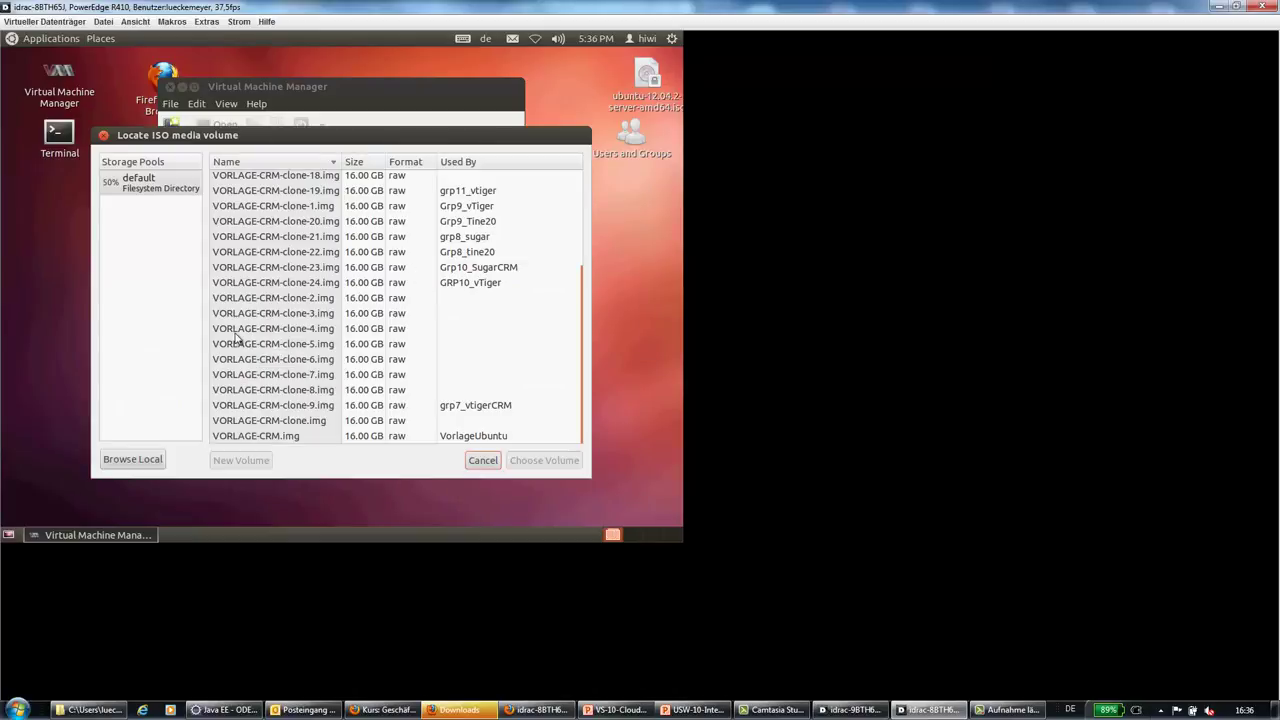
pyautogui.click(137, 462)
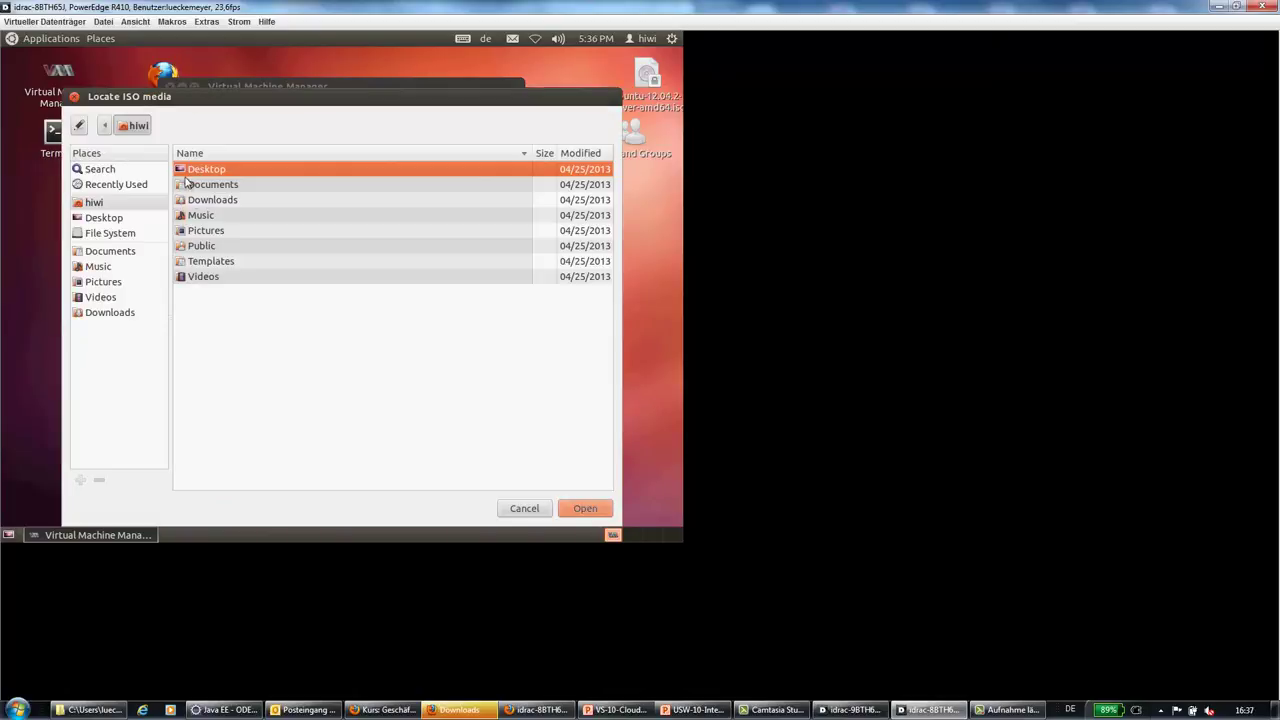
pyautogui.doubleClick(190, 170)
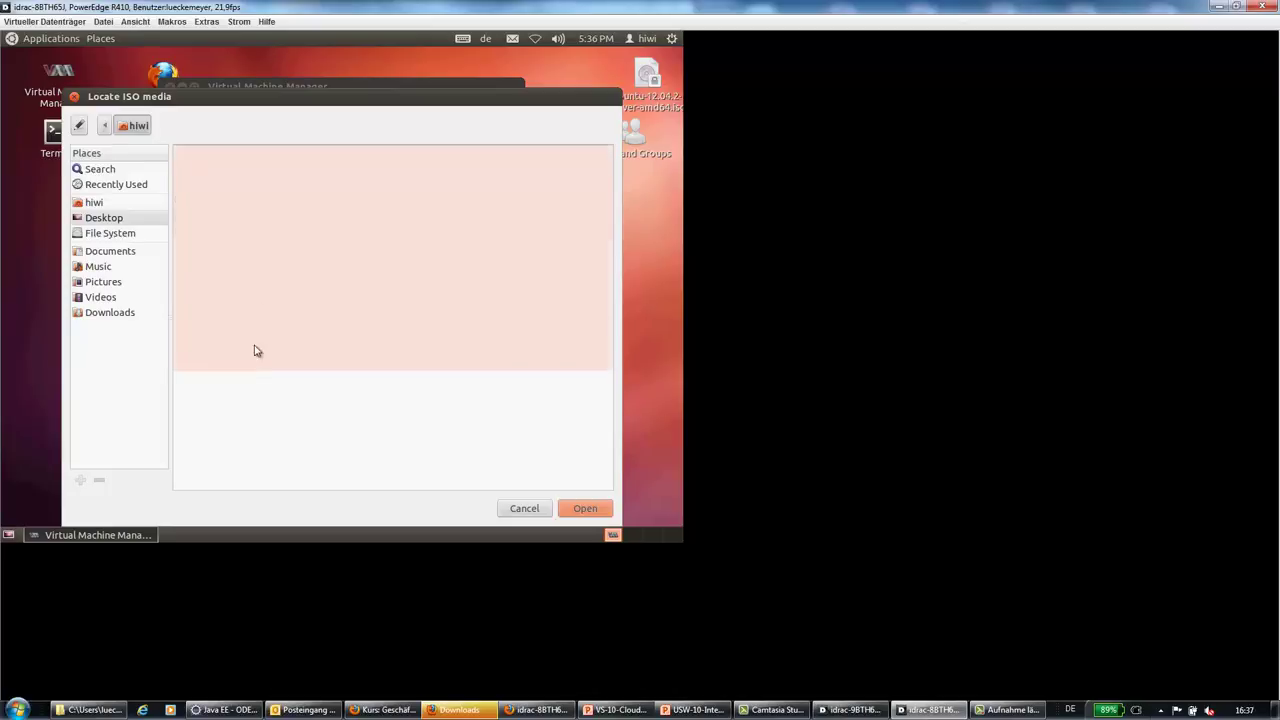
pyautogui.click(229, 202)
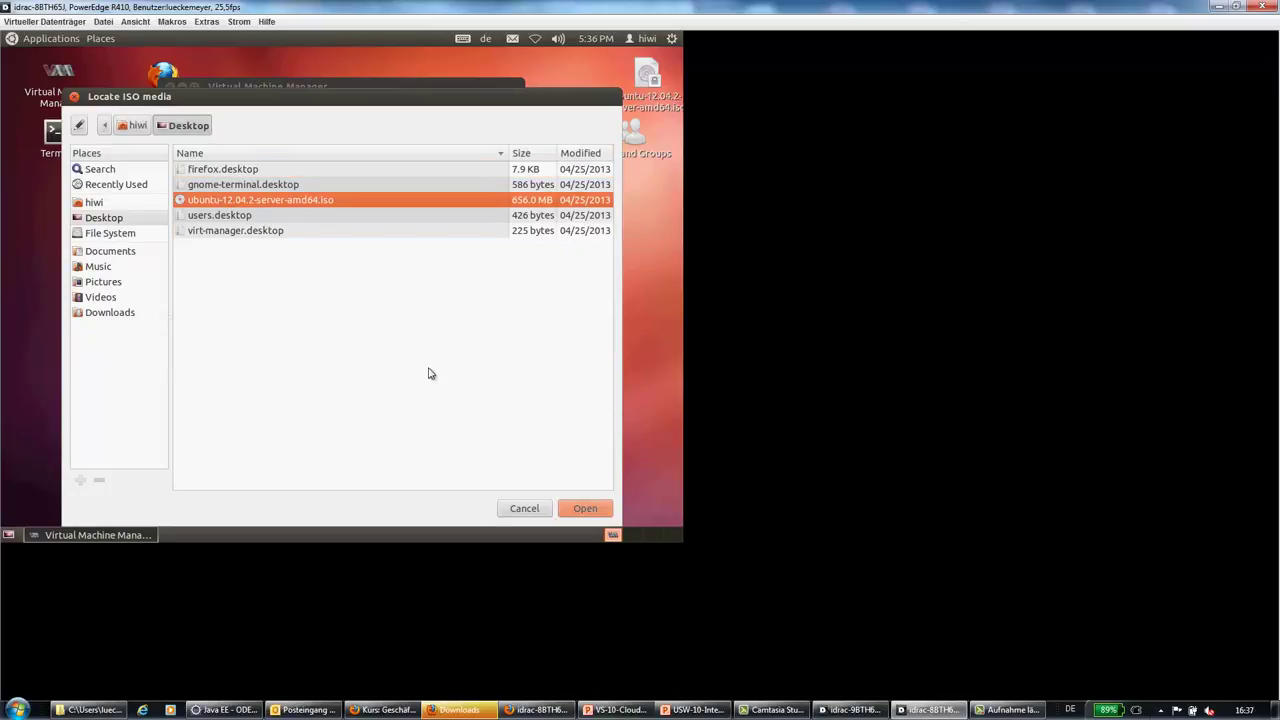
pyautogui.click(588, 511)
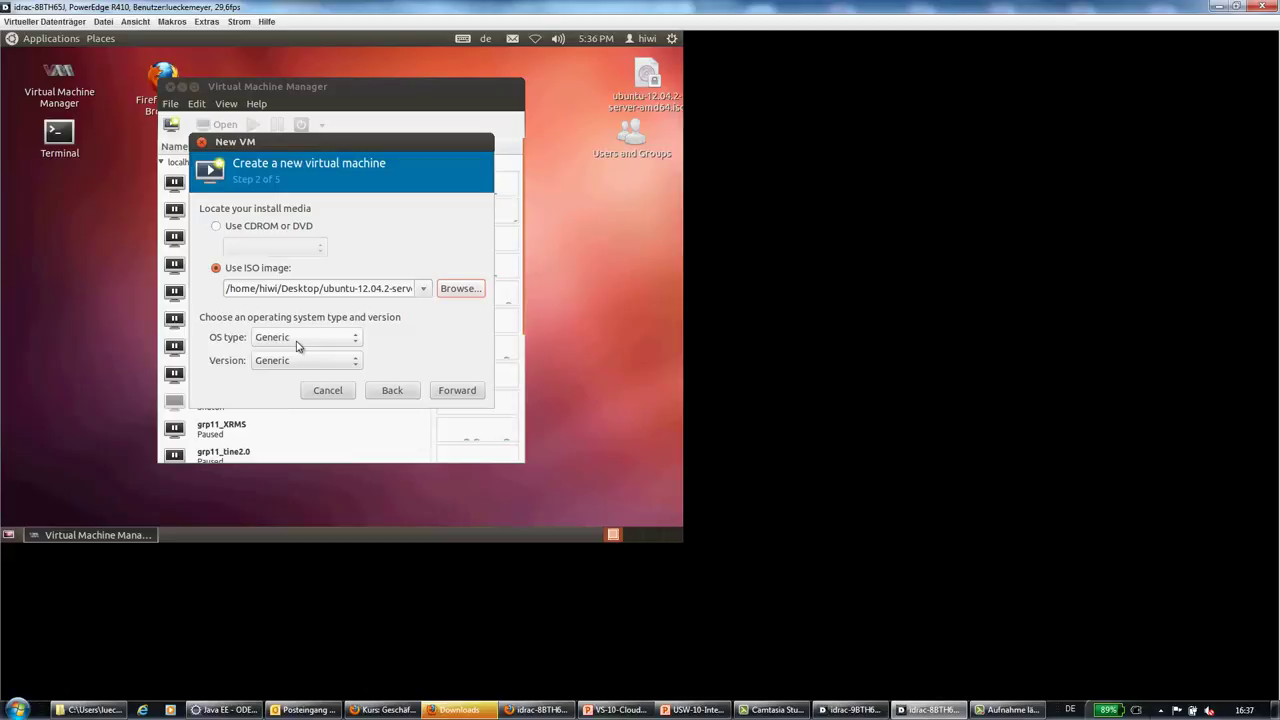
# Set OS type to Linux and version to Ubuntu 12.04 LTS (Precise Pangolin)
pyautogui.click(297, 344)
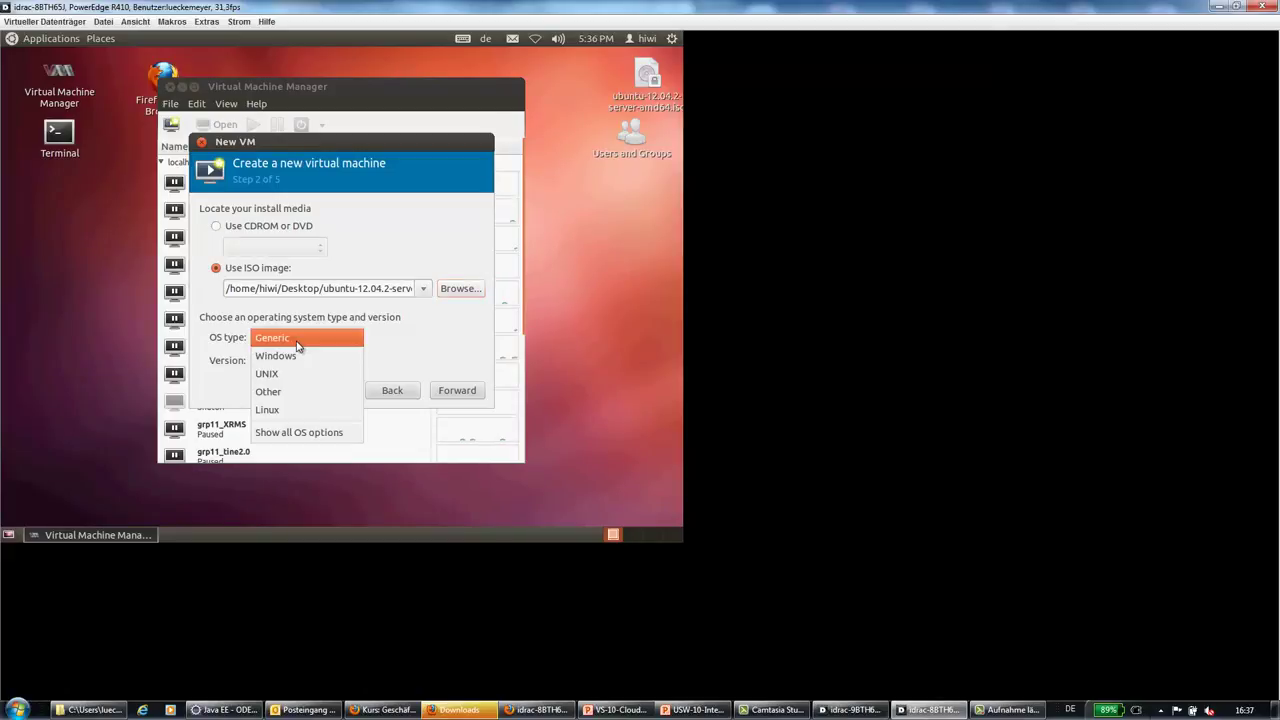
pyautogui.click(287, 409)
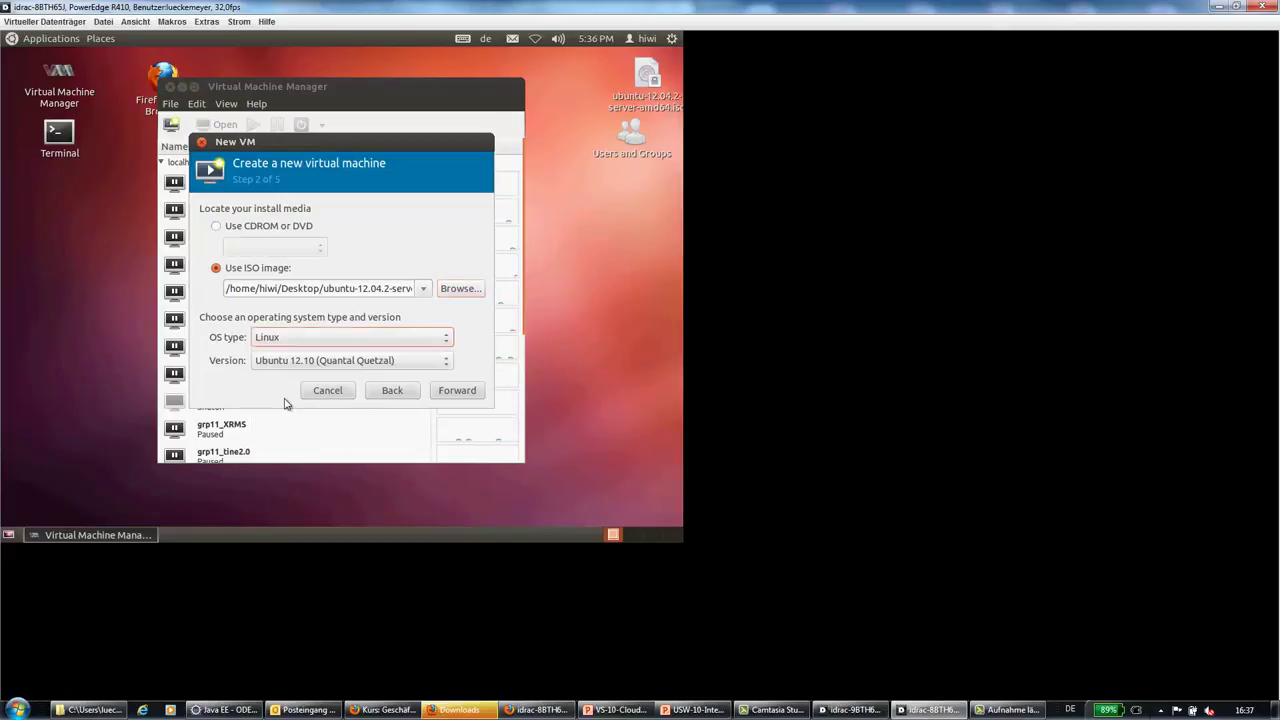
pyautogui.click(281, 365)
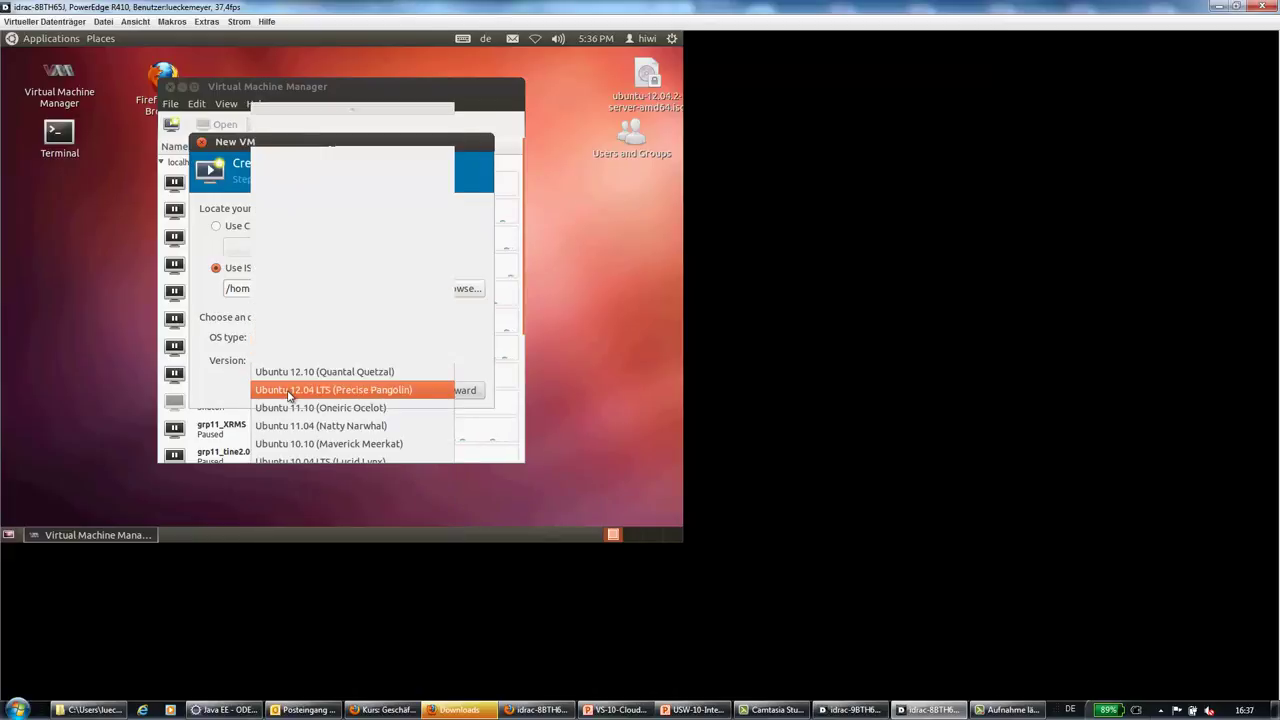
pyautogui.click(288, 393)
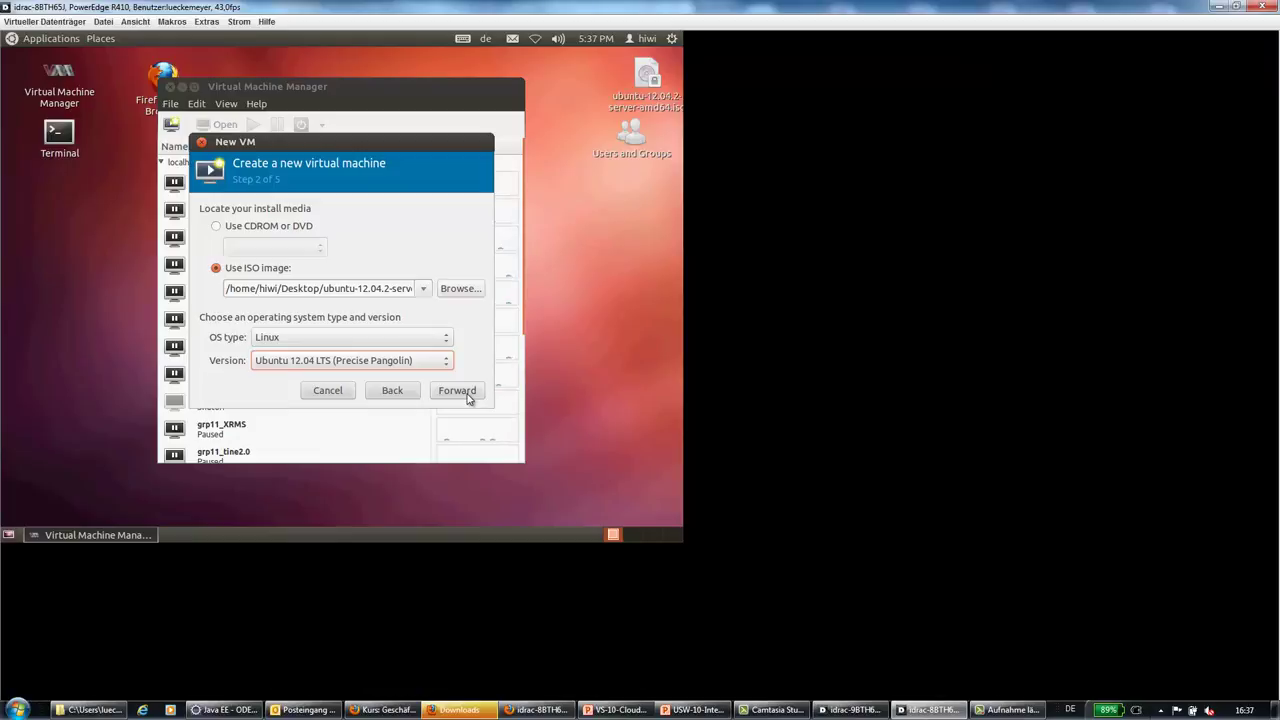
pyautogui.click(469, 400)
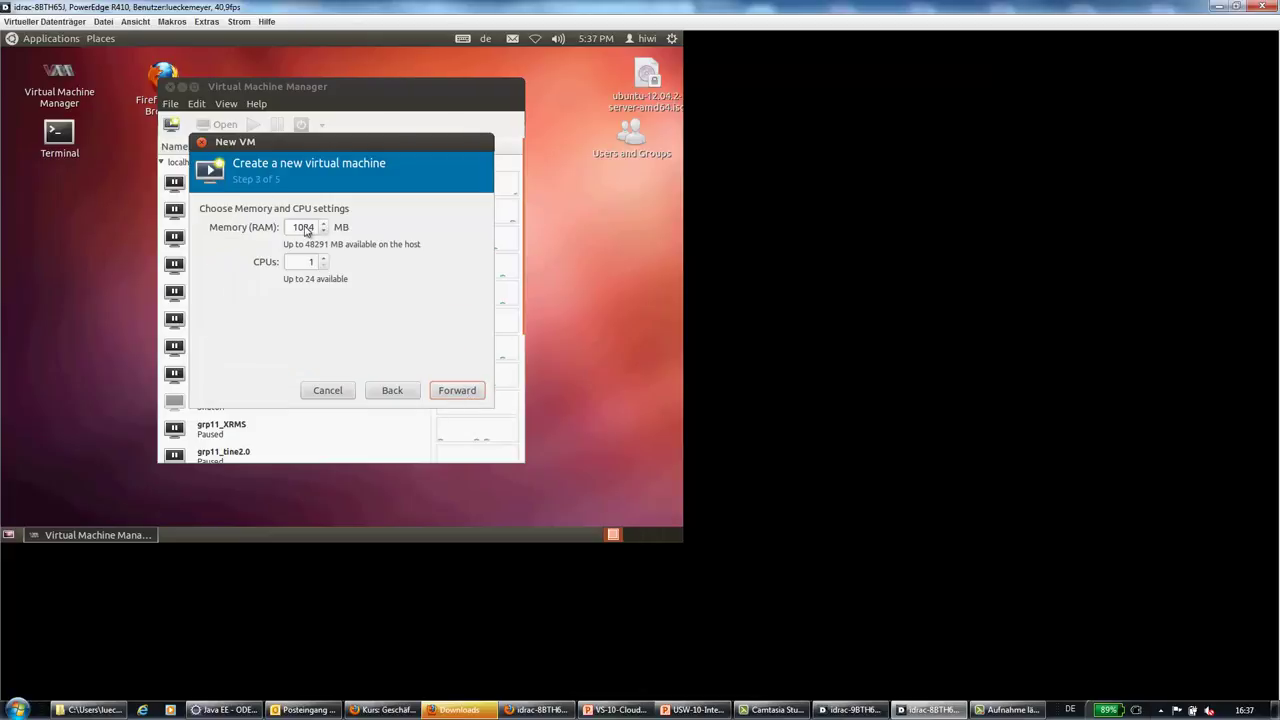
# Give the machine 2048 MB of memory and 2 CPUs
pyautogui.click(305, 229)
pyautogui.press('BackSpace')
pyautogui.press('BackSpace')
pyautogui.press('BackSpace')
pyautogui.press('BackSpace')
pyautogui.write('1048')
pyautogui.click(323, 258)
pyautogui.click(458, 390)
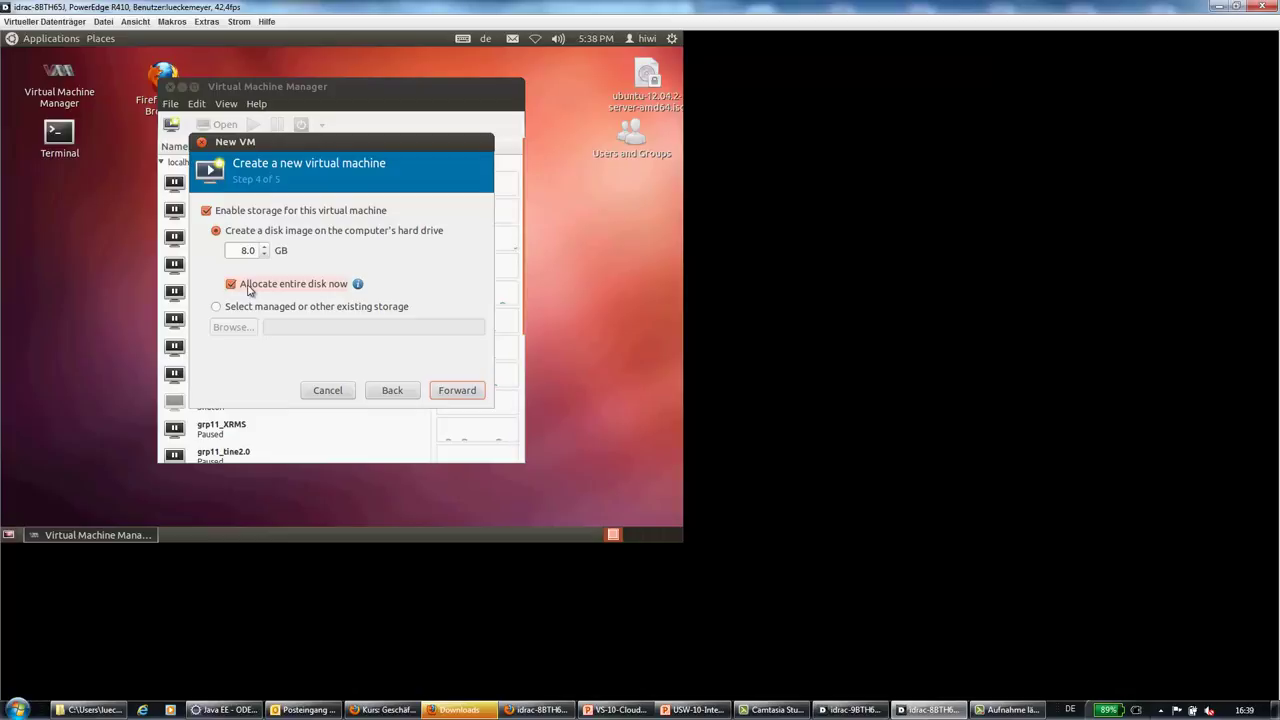
# Bridge networking to shared device br0 and finish creating CloudTest
pyautogui.click(464, 394)
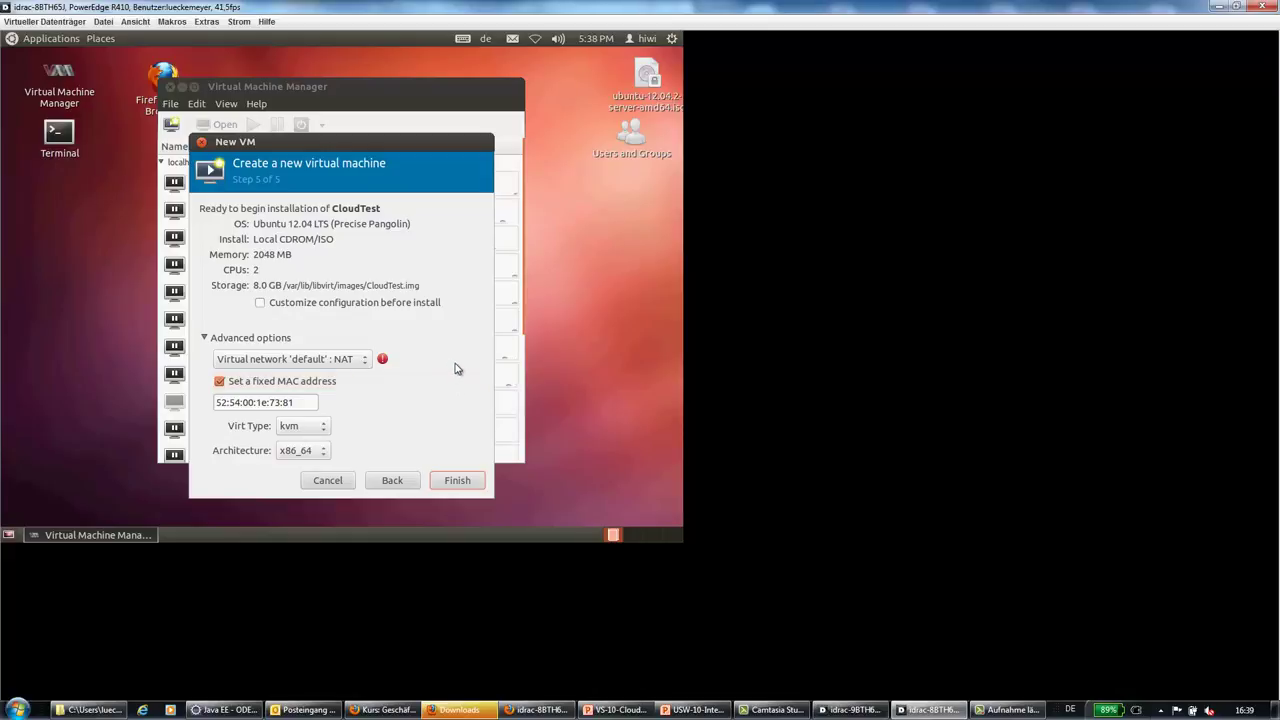
pyautogui.click(270, 362)
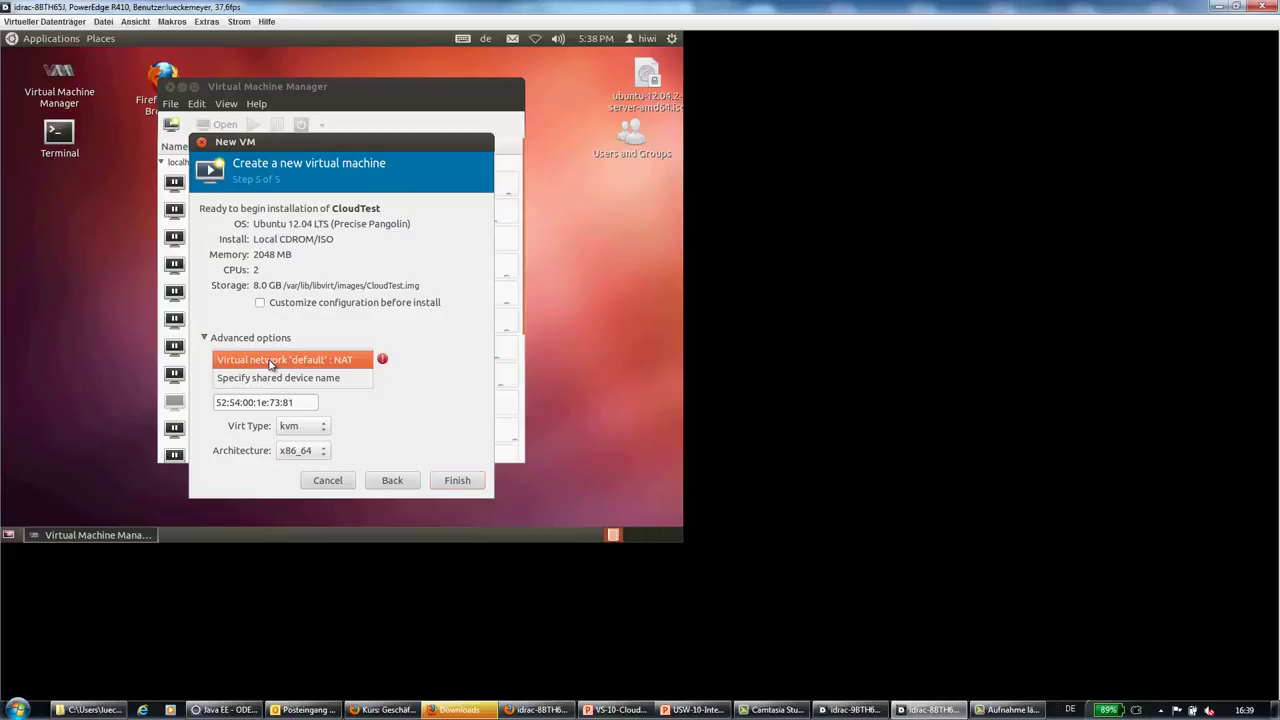
pyautogui.click(277, 380)
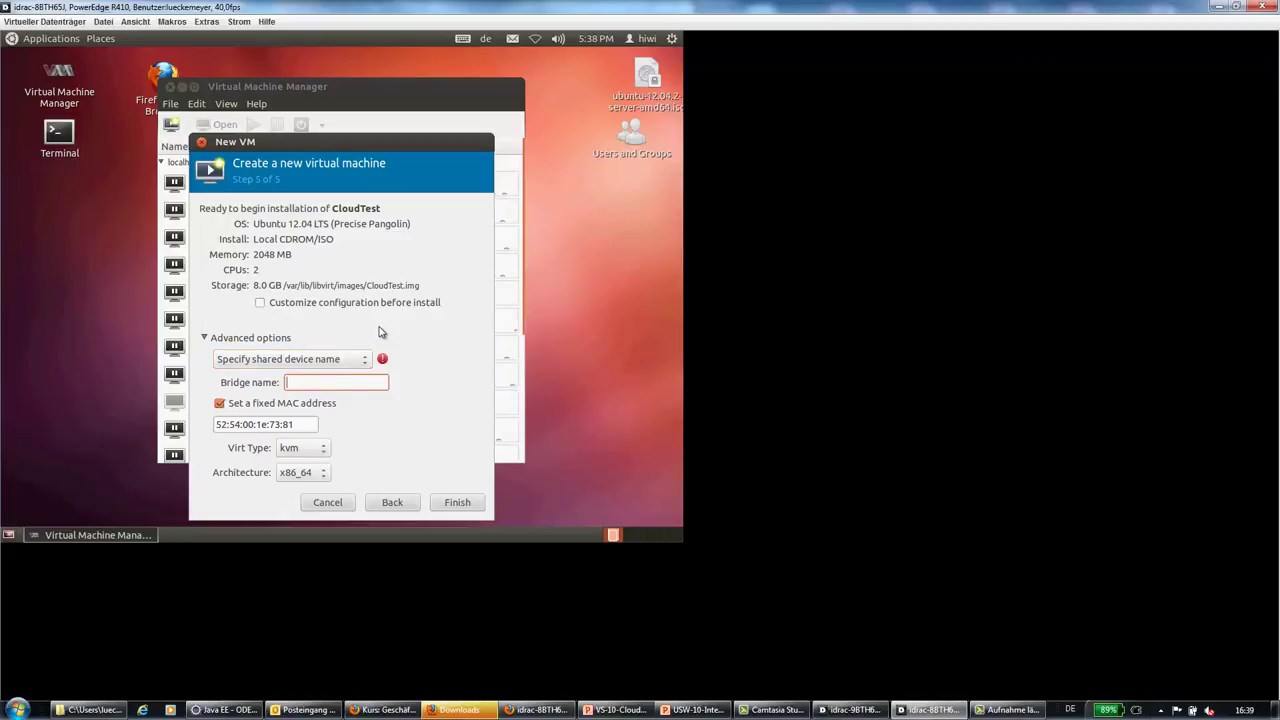
pyautogui.write('br0')
pyautogui.click(459, 508)
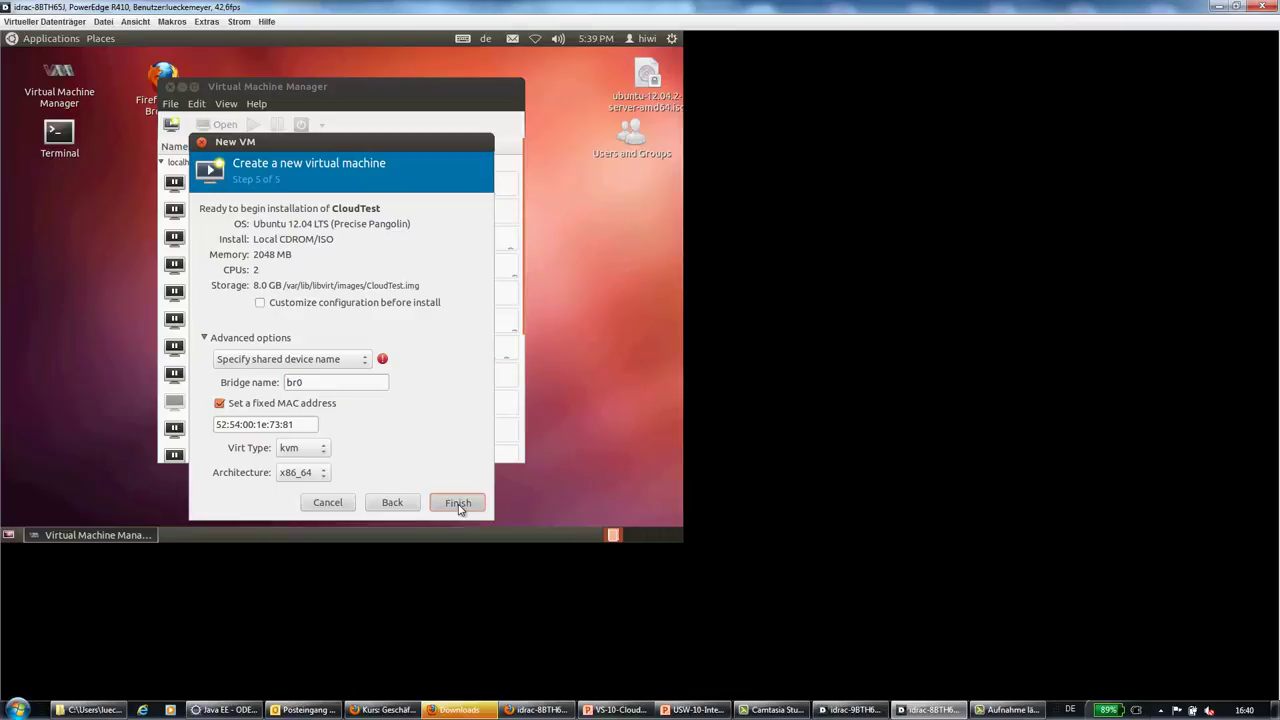
pyautogui.click(458, 503)
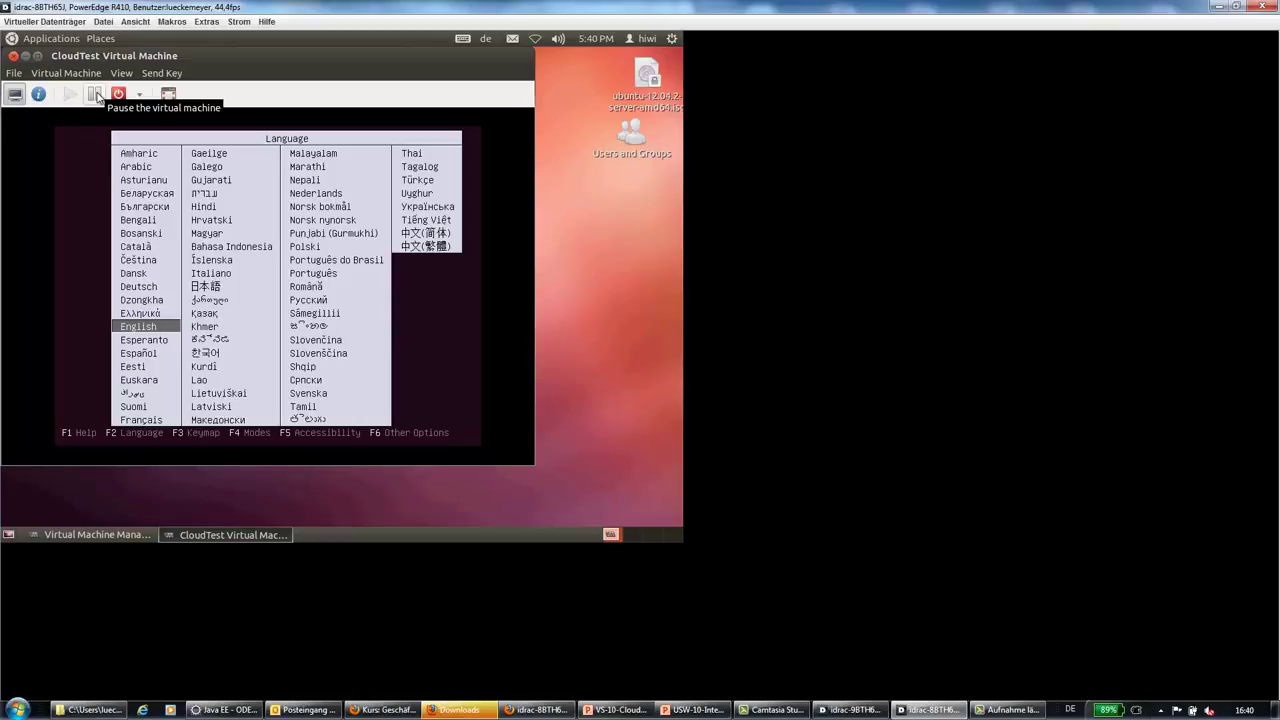
# Look through the Virtual Machine and File menus, then close the CloudTest console
pyautogui.click(96, 95)
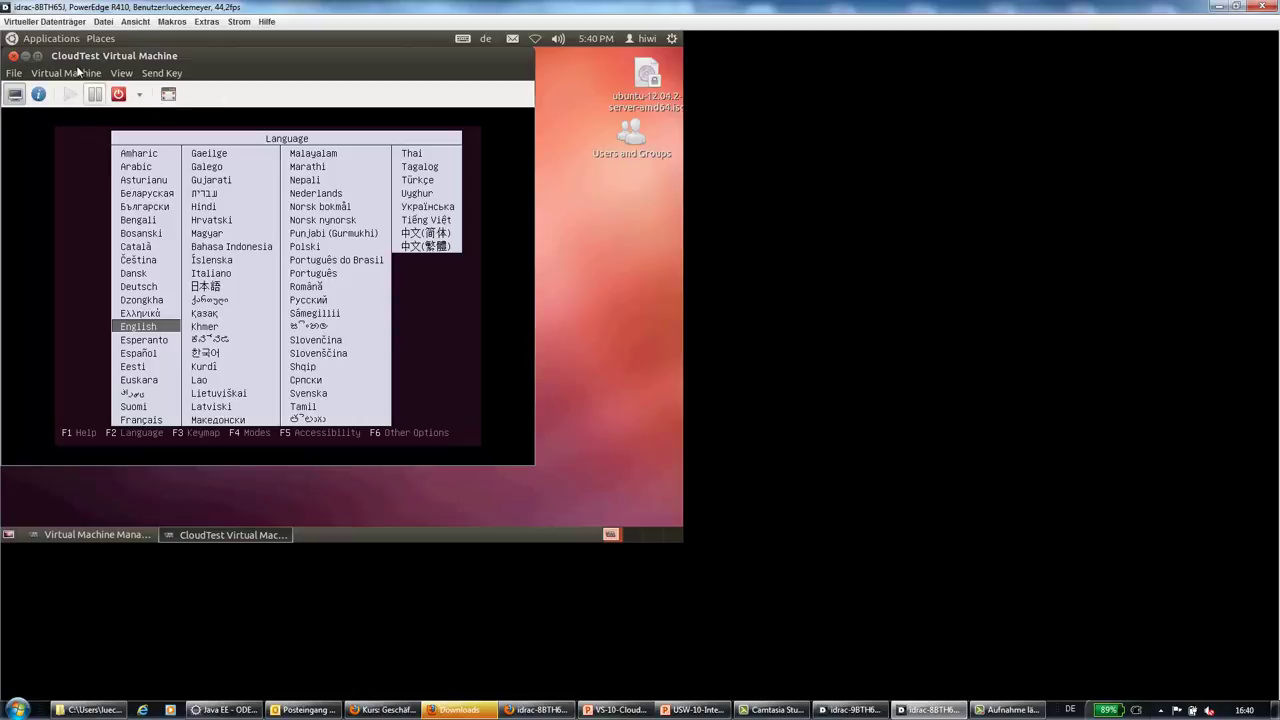
pyautogui.click(82, 75)
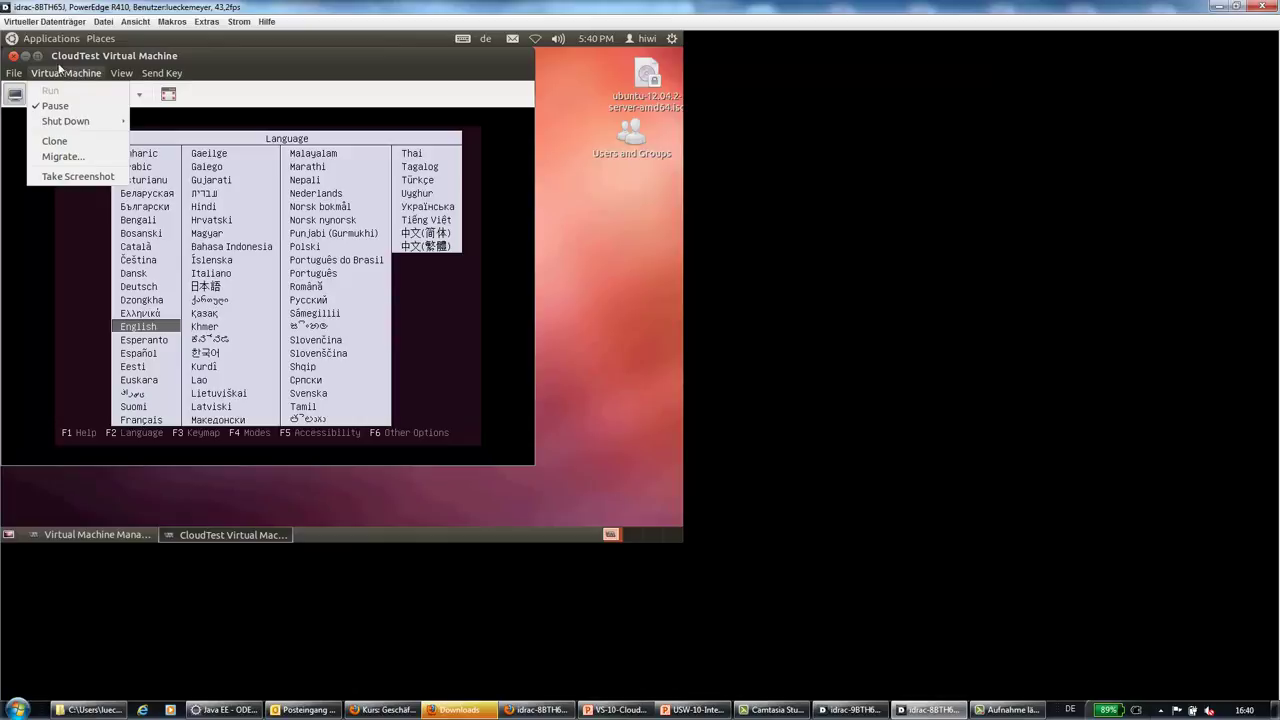
pyautogui.moveTo(70, 125)
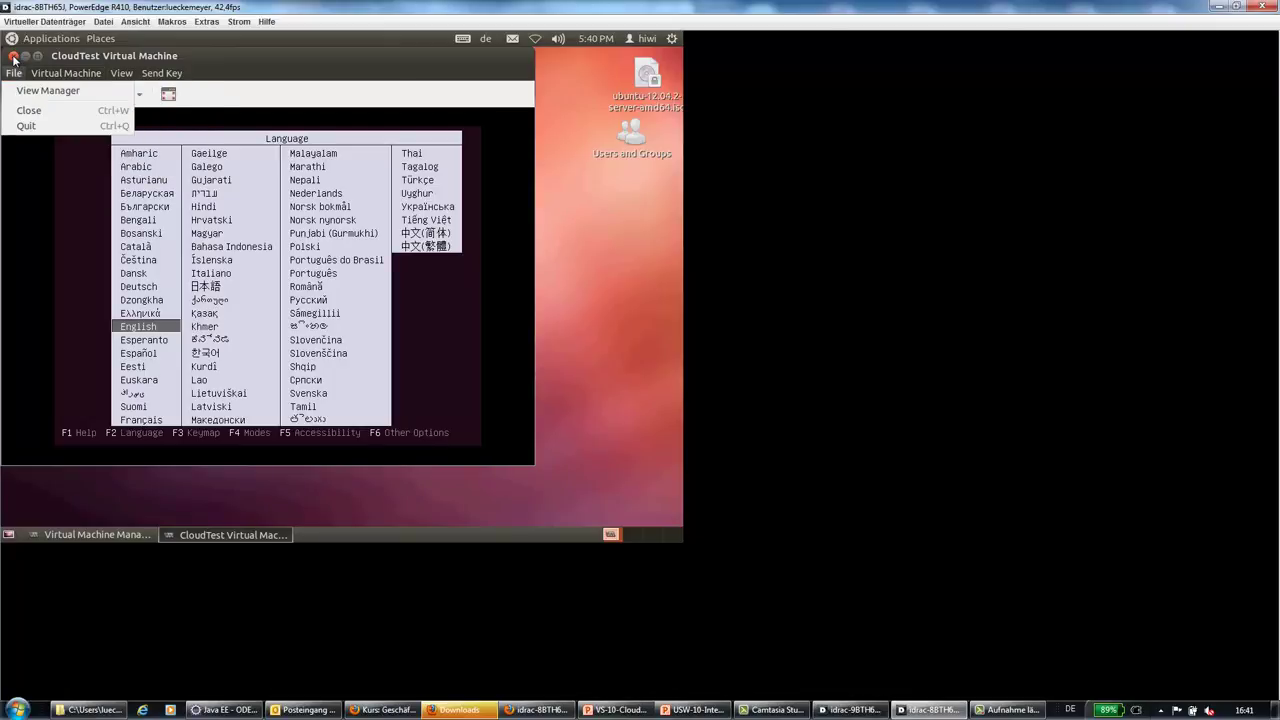
pyautogui.click(13, 58)
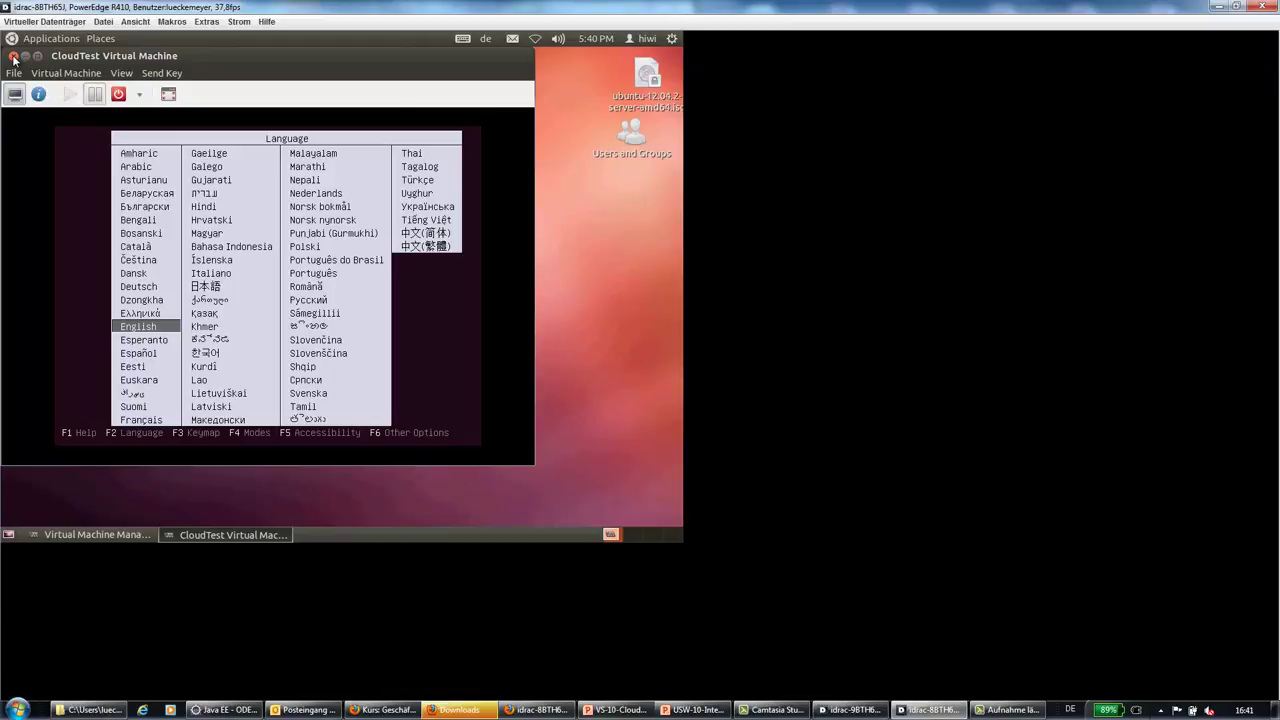
pyautogui.click(13, 57)
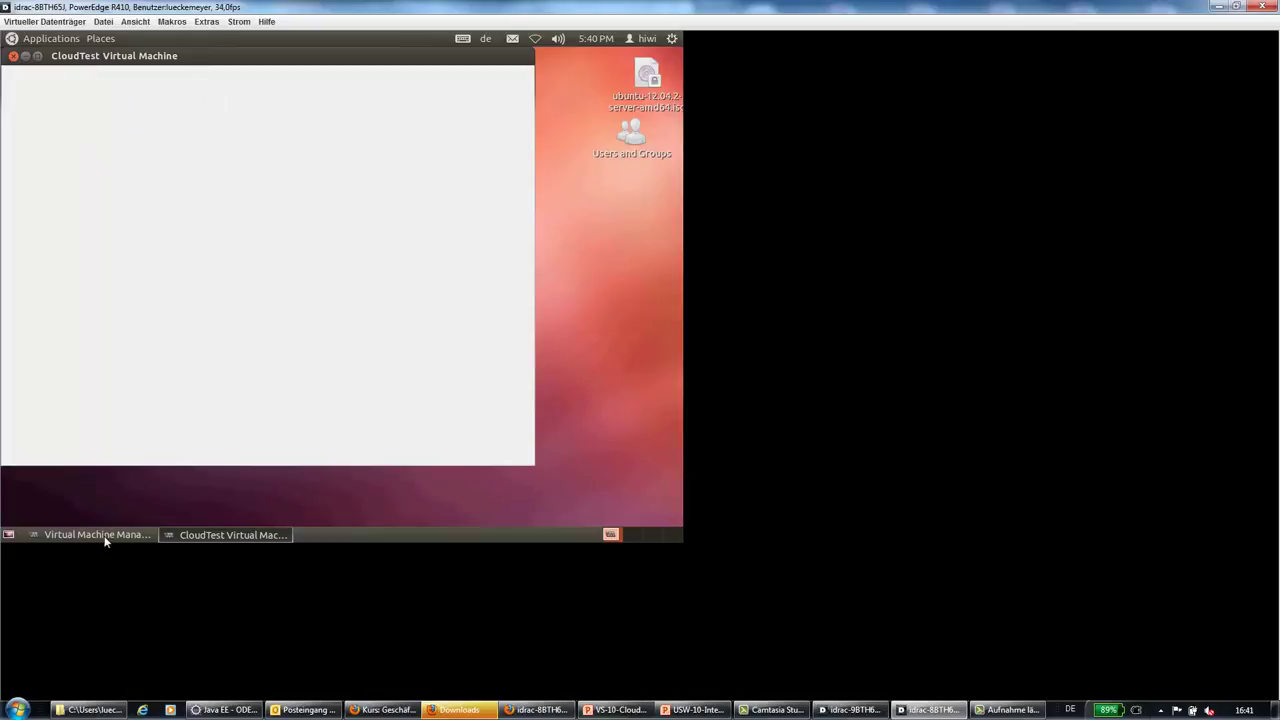
# Return to the main machine list and select CloudTest, then VorlageUbuntu
pyautogui.click(100, 535)
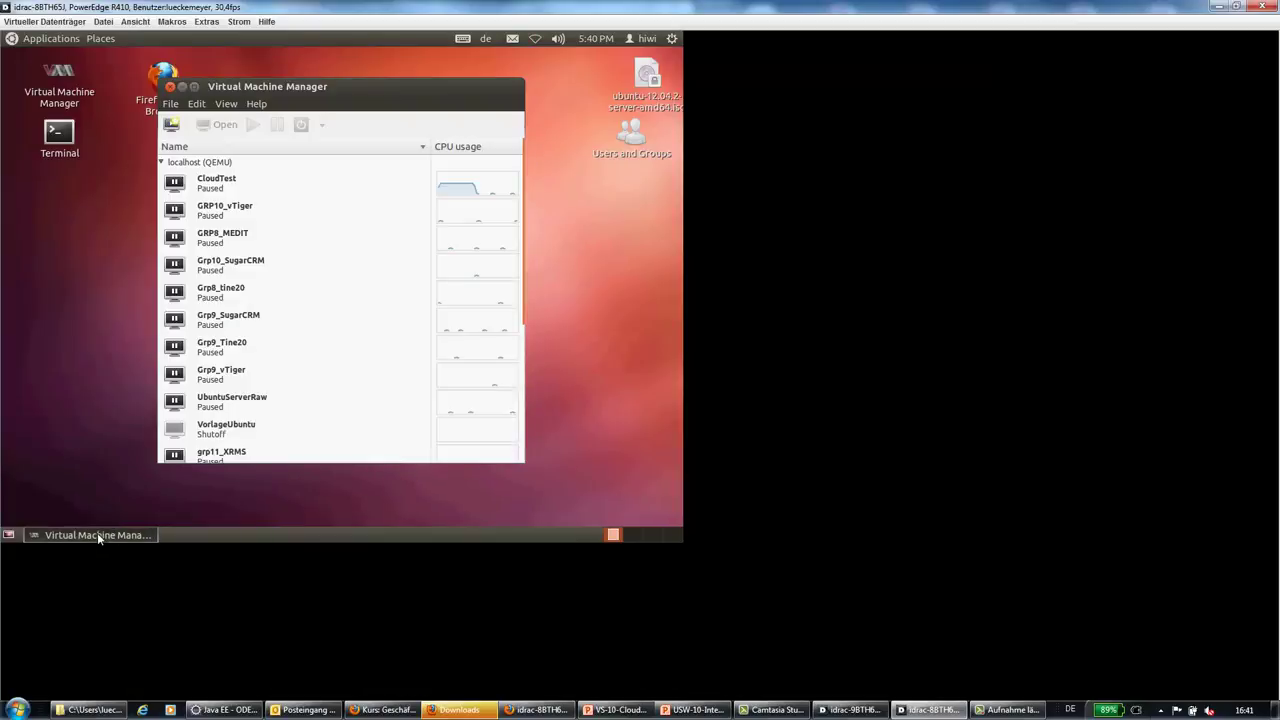
pyautogui.click(208, 186)
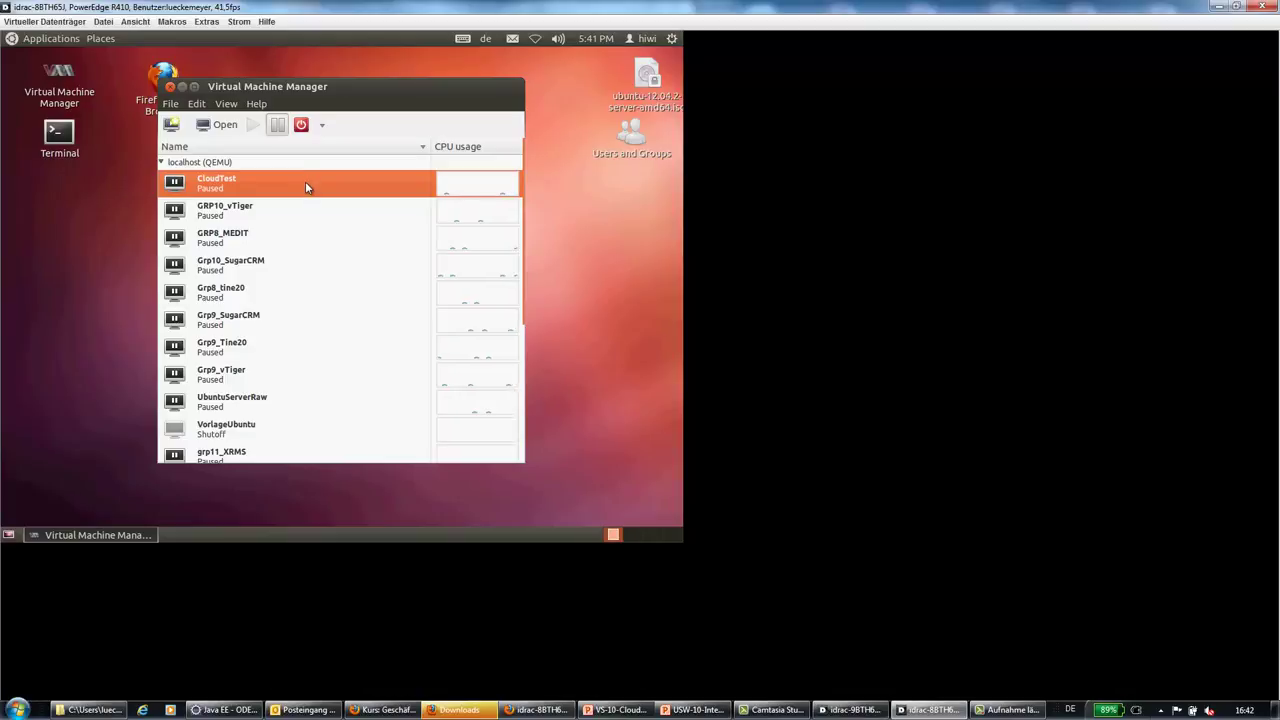
pyautogui.click(222, 436)
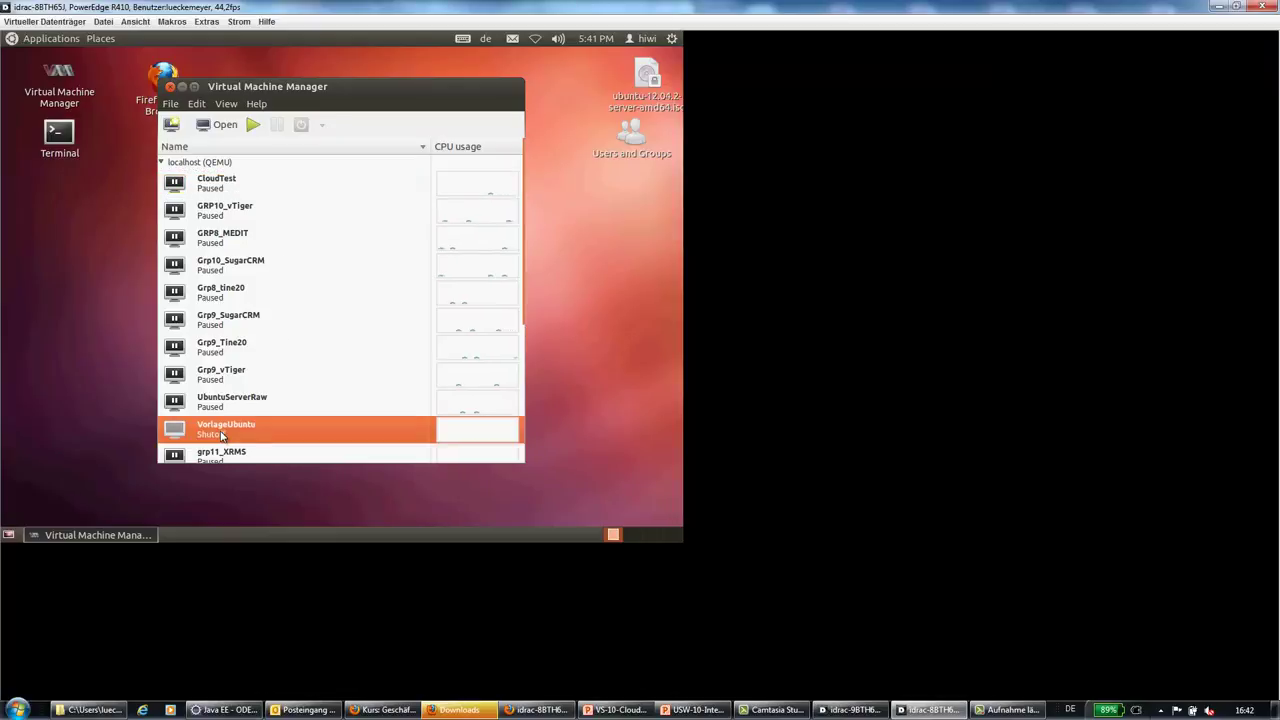
# Clone VorlageUbuntu, renaming the clone to UbuntuCloudServer
pyautogui.rightClick(222, 436)
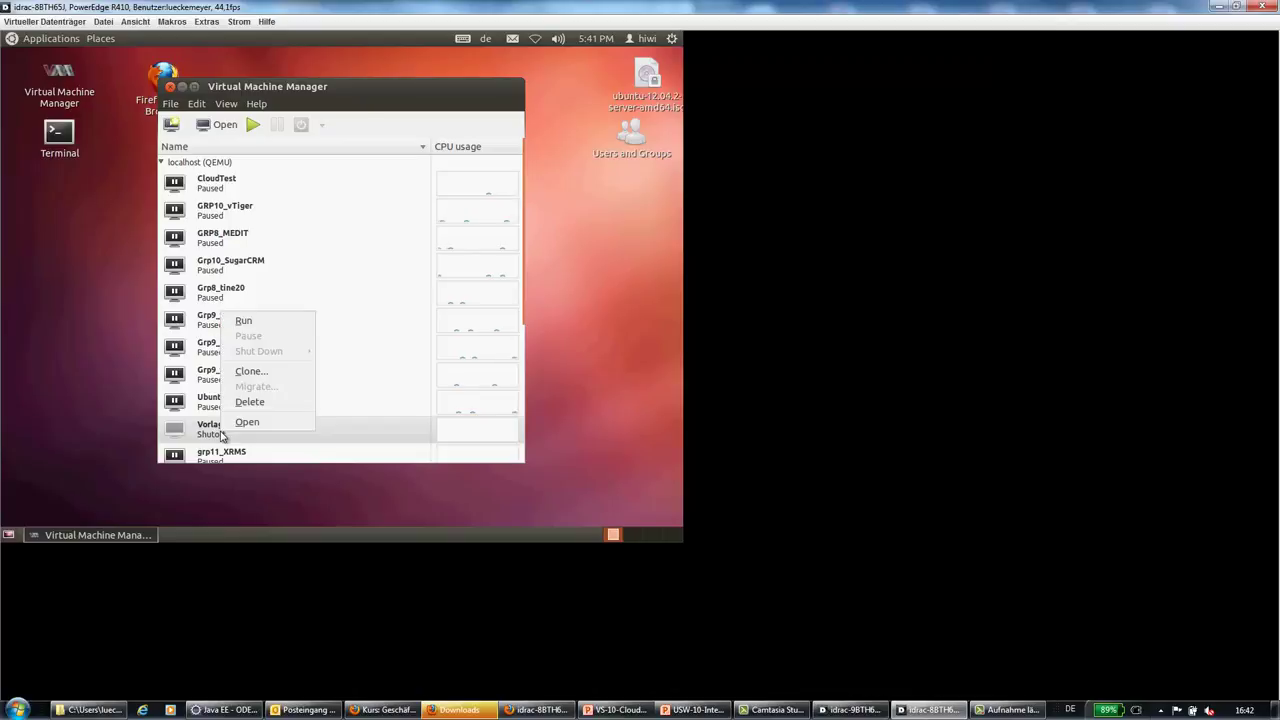
pyautogui.click(258, 372)
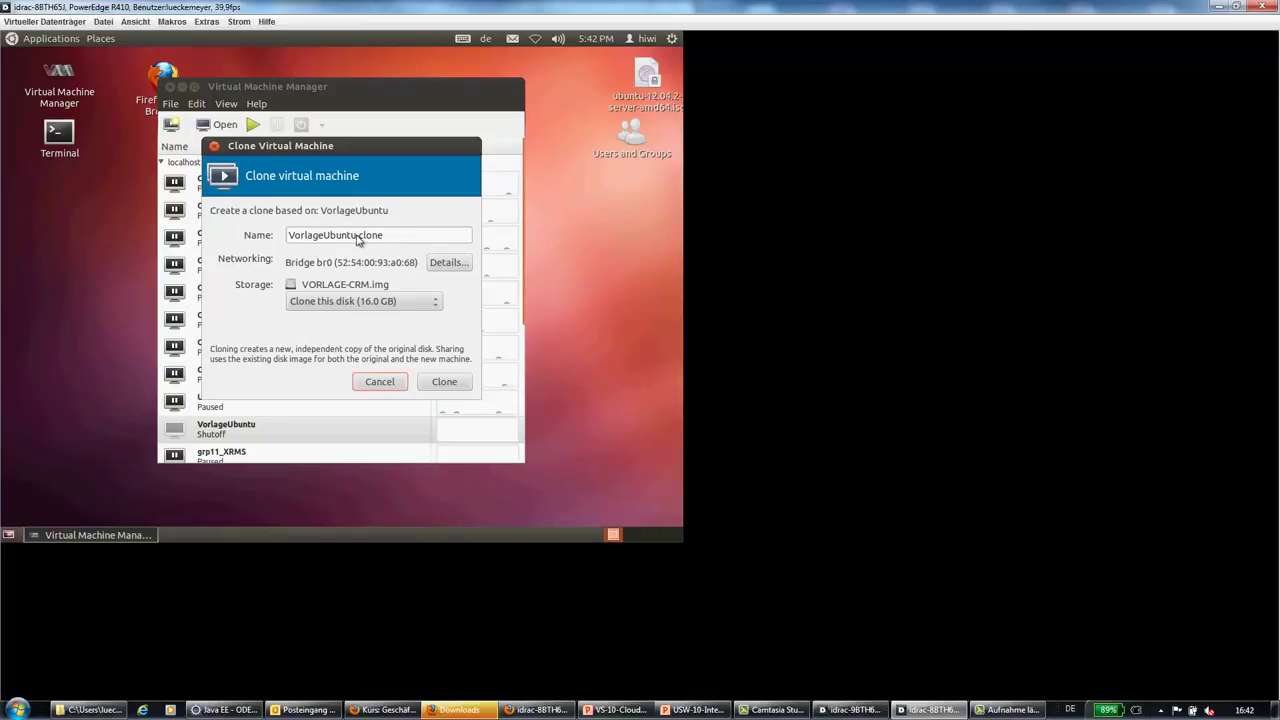
pyautogui.click(389, 237)
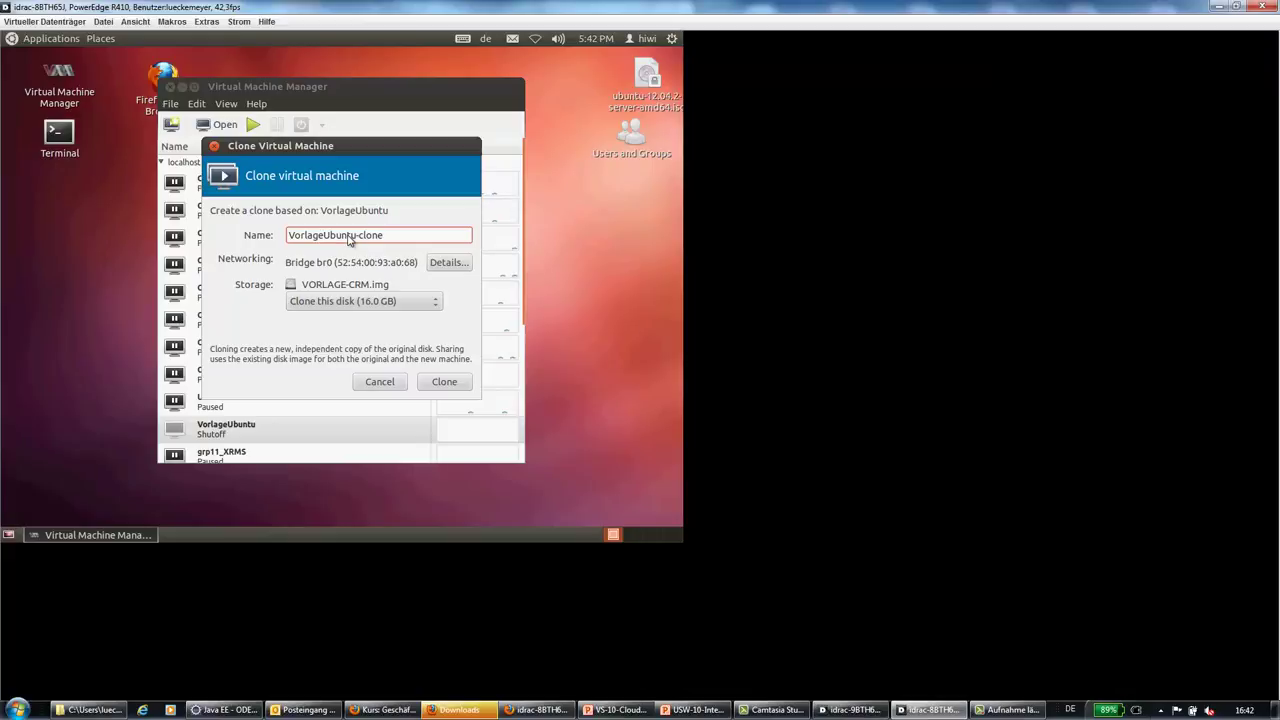
pyautogui.press('BackSpace')
pyautogui.press('BackSpace')
pyautogui.press('BackSpace')
pyautogui.press('BackSpace')
pyautogui.press('BackSpace')
pyautogui.press('BackSpace')
pyautogui.press('BackSpace')
pyautogui.press('BackSpace')
pyautogui.press('BackSpace')
pyautogui.press('BackSpace')
pyautogui.press('BackSpace')
pyautogui.press('BackSpace')
pyautogui.press('BackSpace')
pyautogui.write('CloudServer')
# Launch the UbuntuCloudServer clone and bring the machine list forward while it copies
pyautogui.click(446, 385)
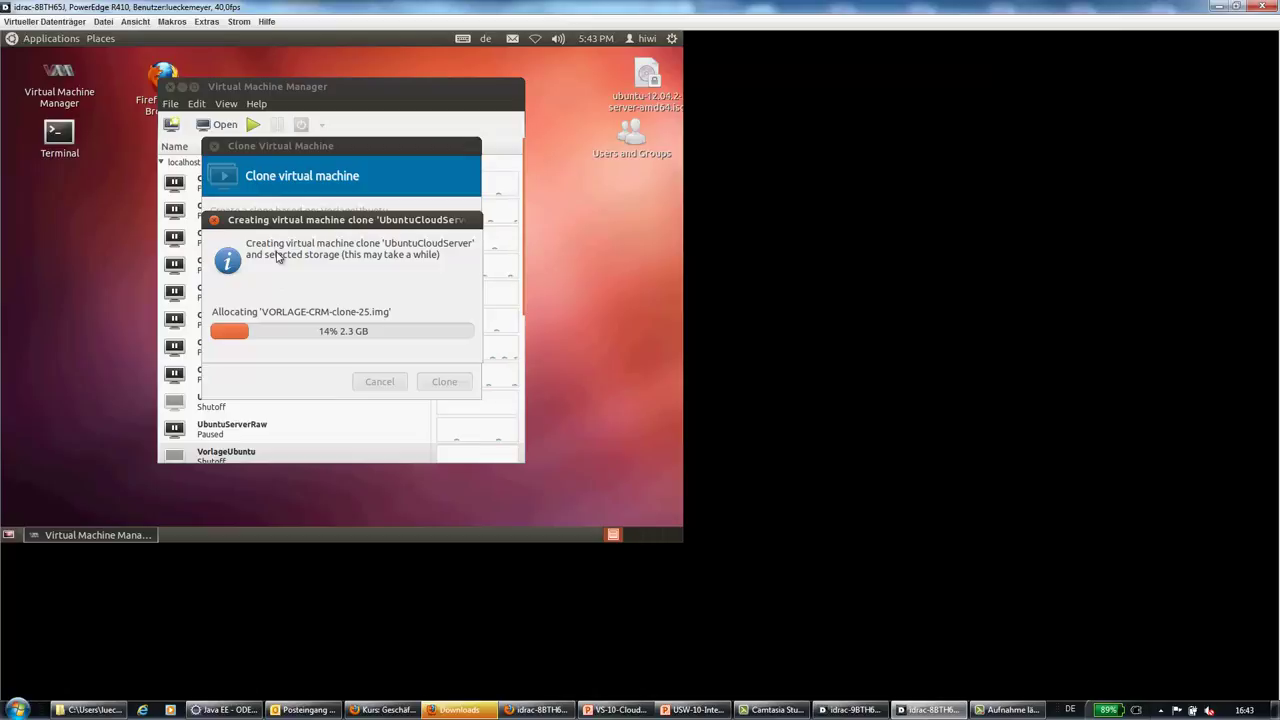
pyautogui.click(289, 84)
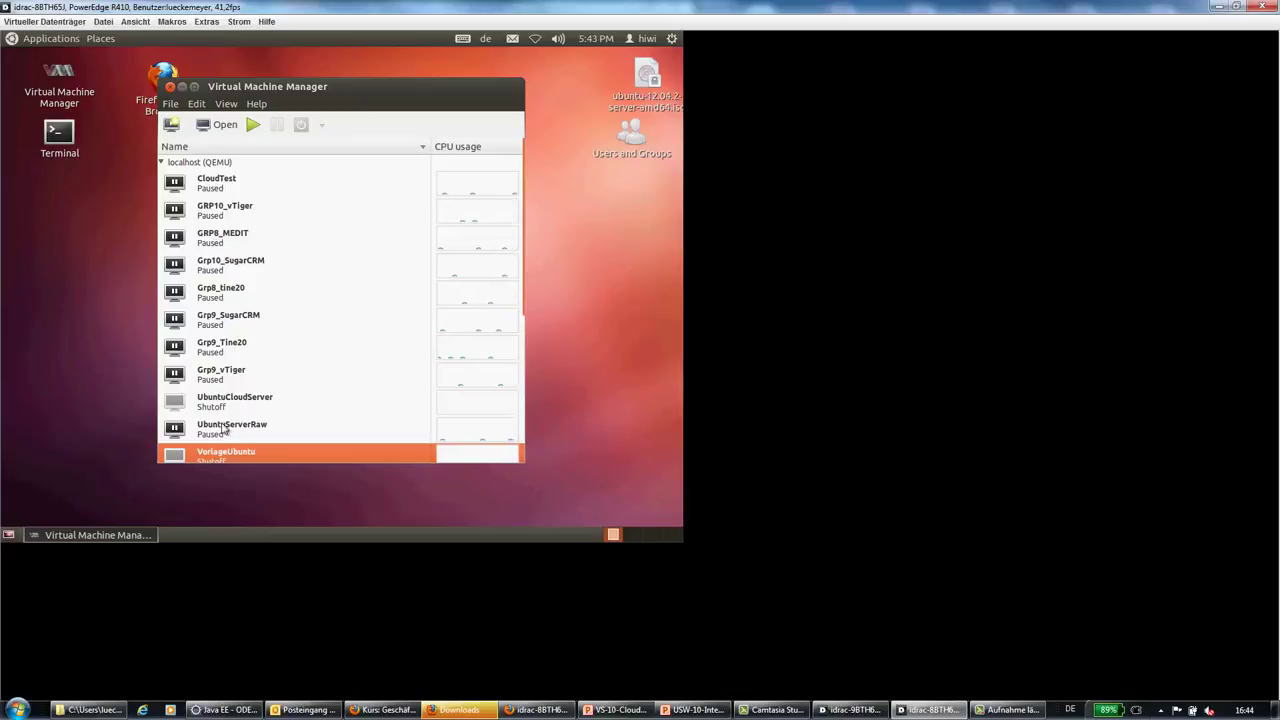
# Open VorlageUbuntu's hardware details and review its NIC, IDE Disk 1 and Performance pages
pyautogui.scroll(-1, 226, 457)
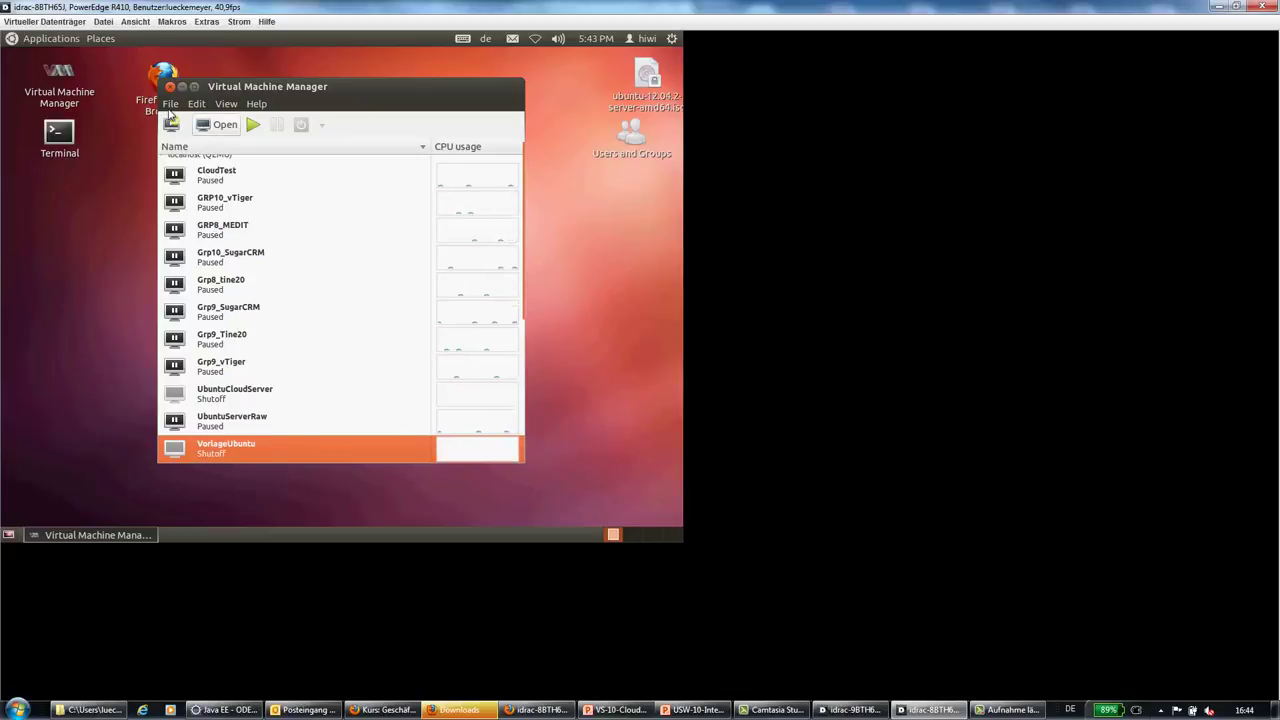
pyautogui.click(197, 105)
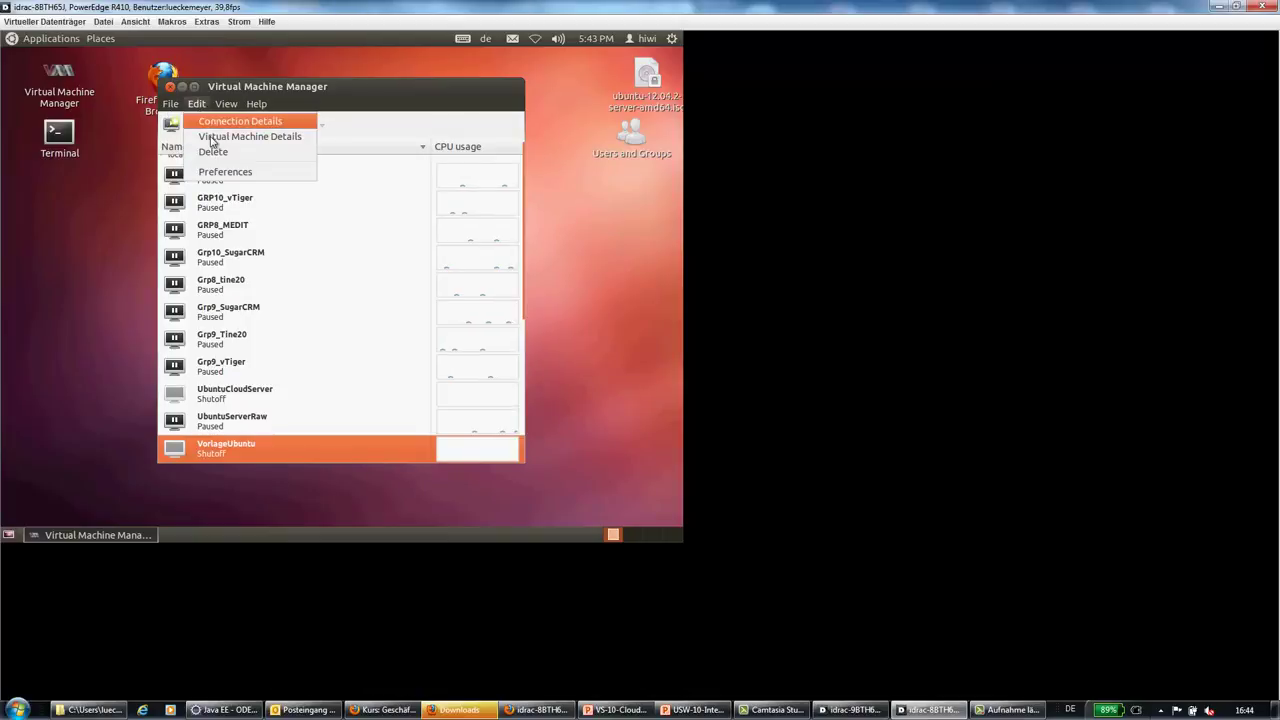
pyautogui.click(211, 141)
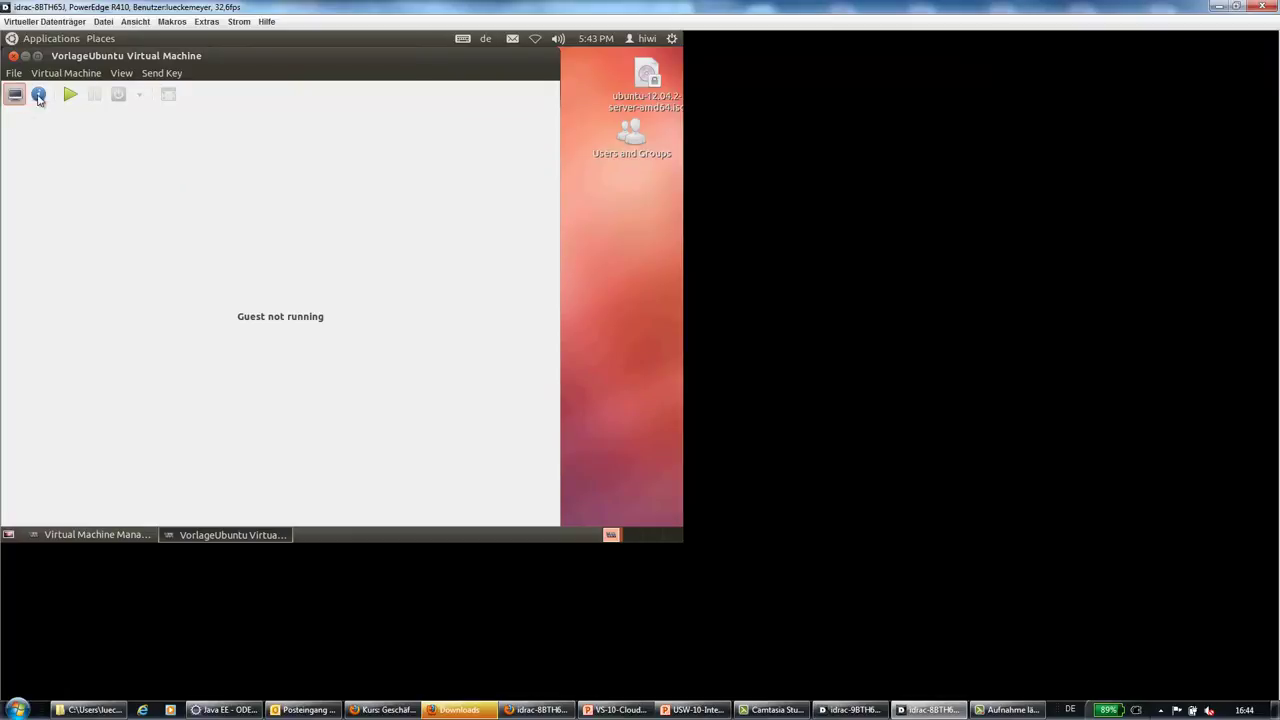
pyautogui.click(39, 95)
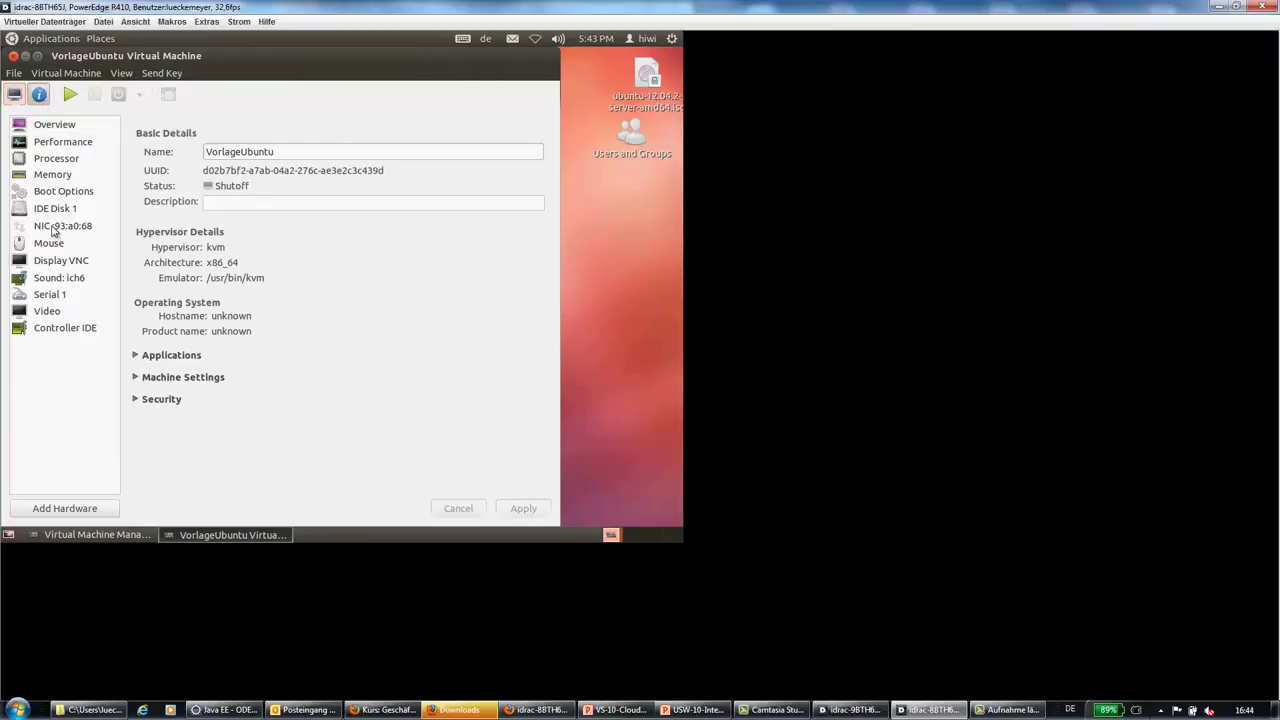
pyautogui.click(54, 228)
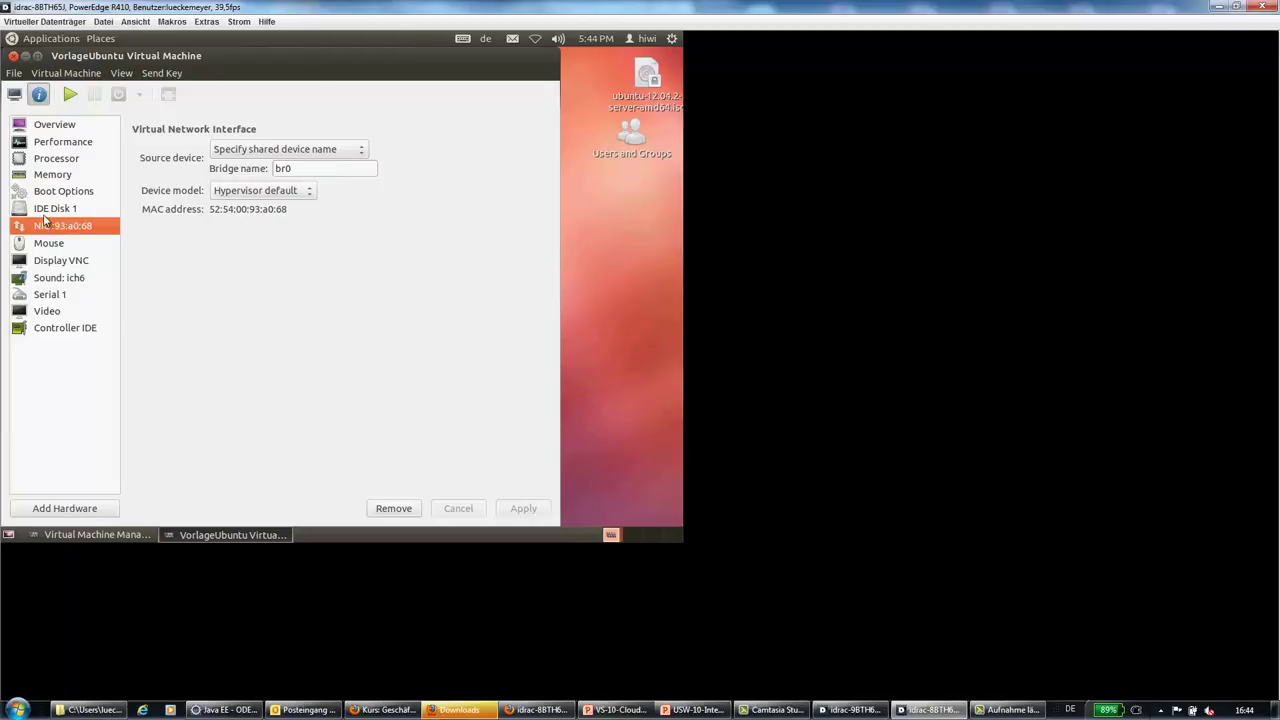
pyautogui.click(45, 212)
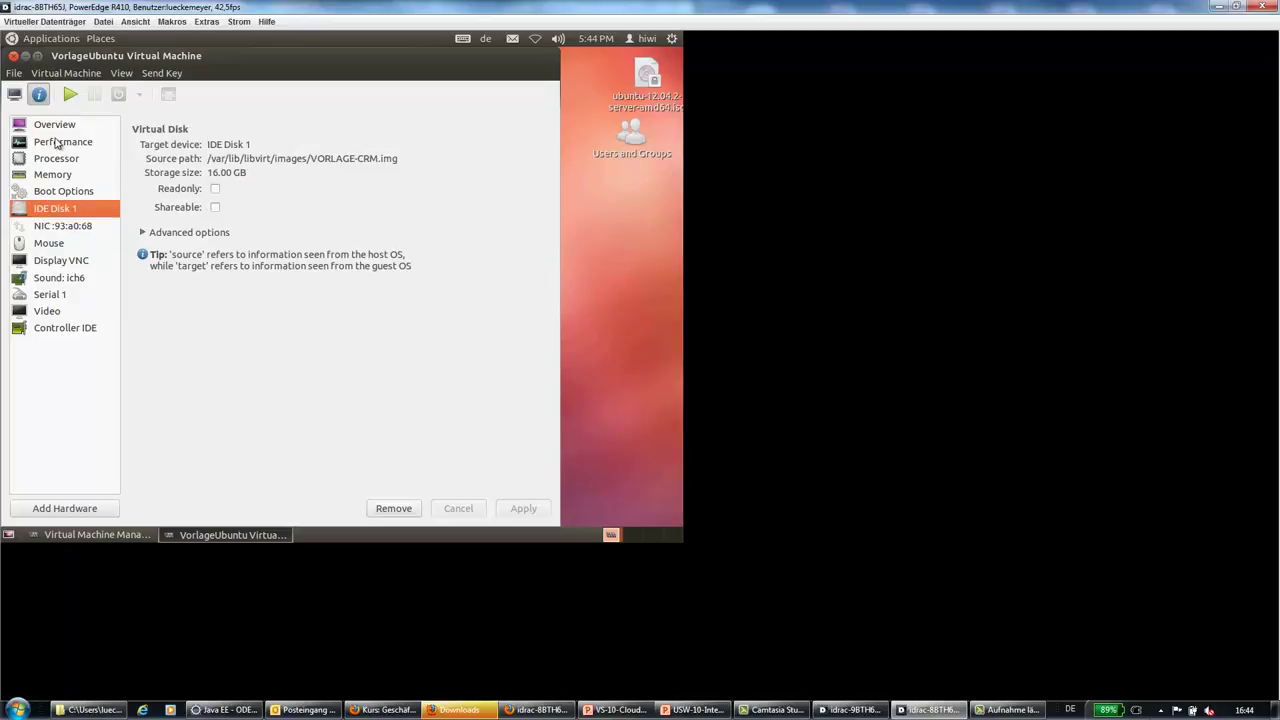
pyautogui.click(57, 143)
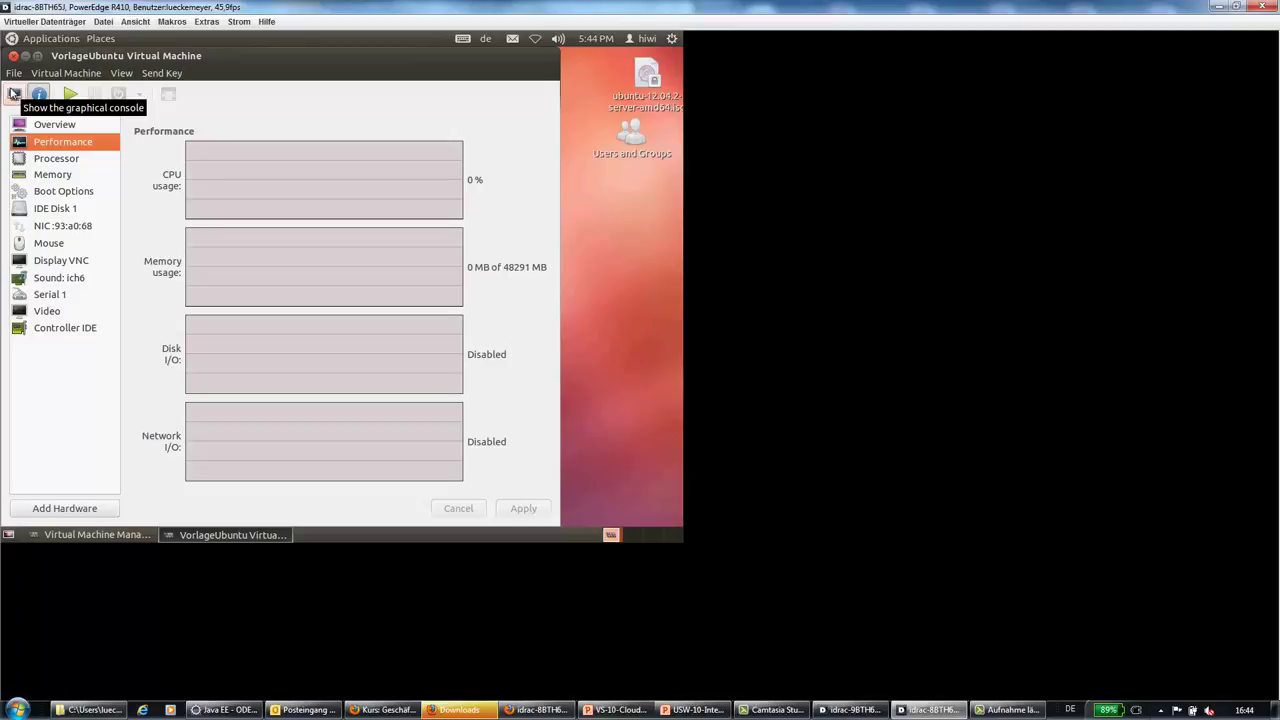
# Confirm VorlageUbuntu has 1 CPU, then return to the machine list and select UbuntuCloudServer
pyautogui.click(38, 160)
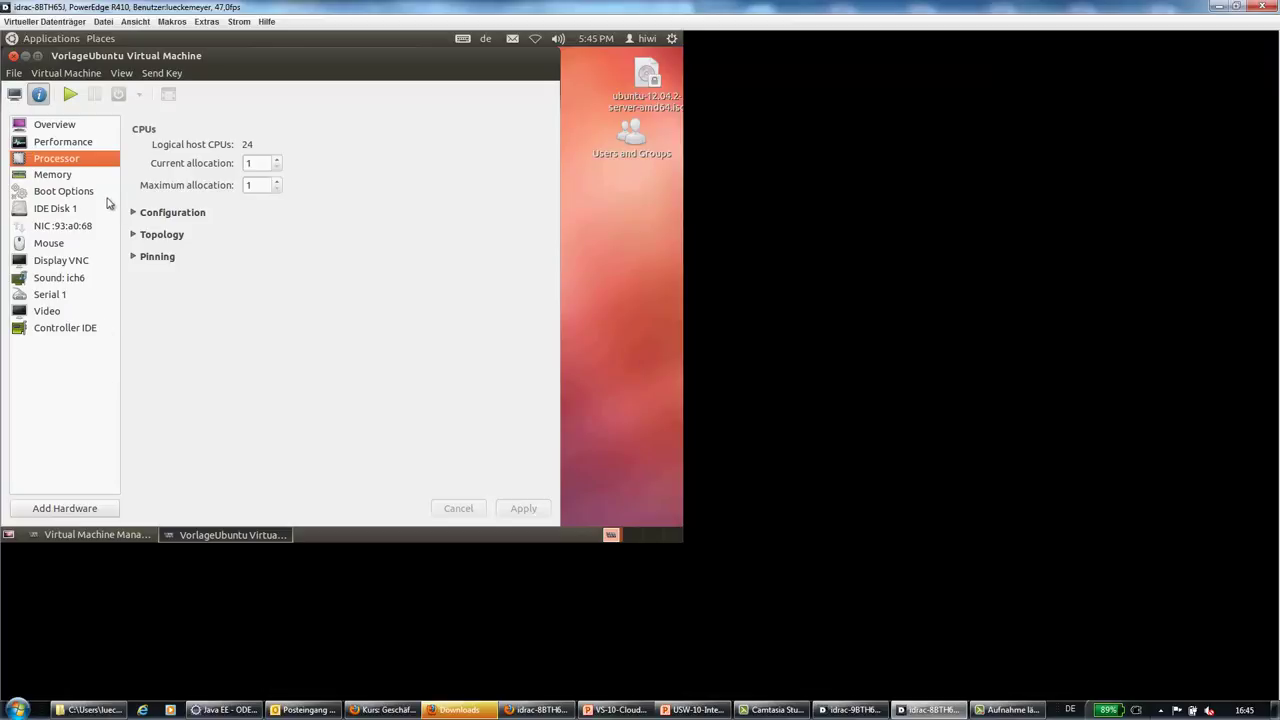
pyautogui.click(13, 55)
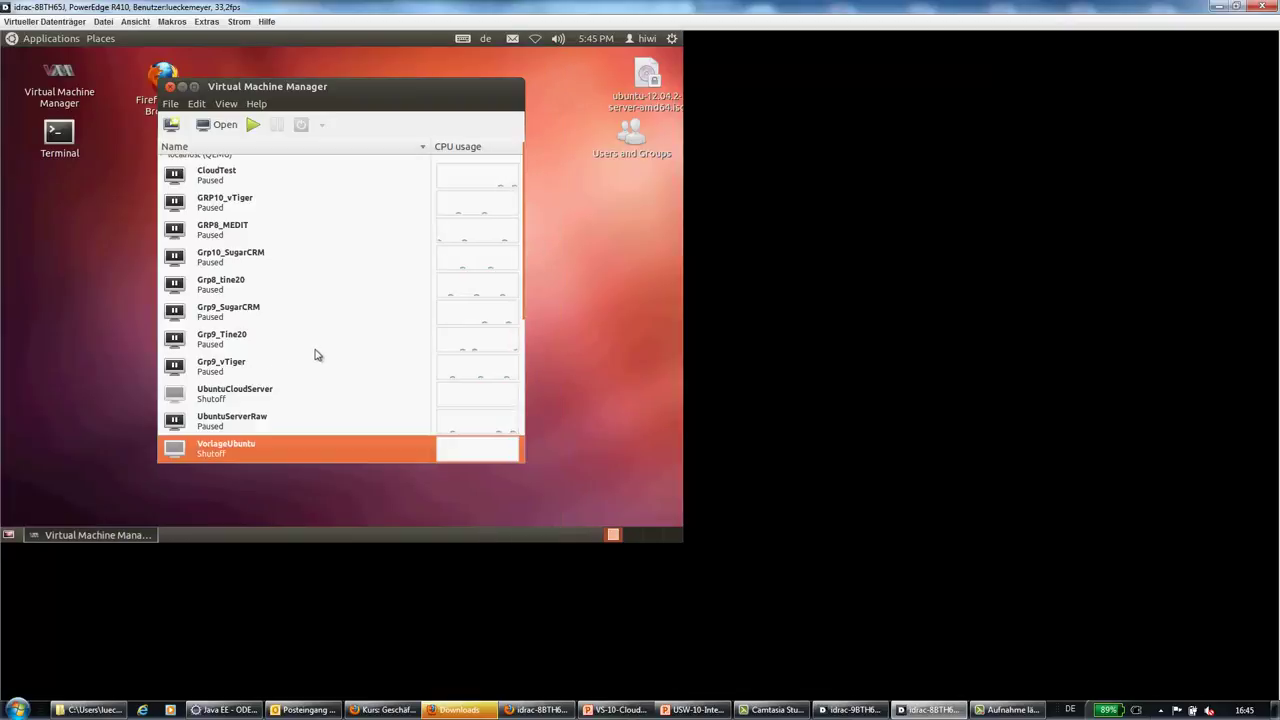
pyautogui.click(231, 397)
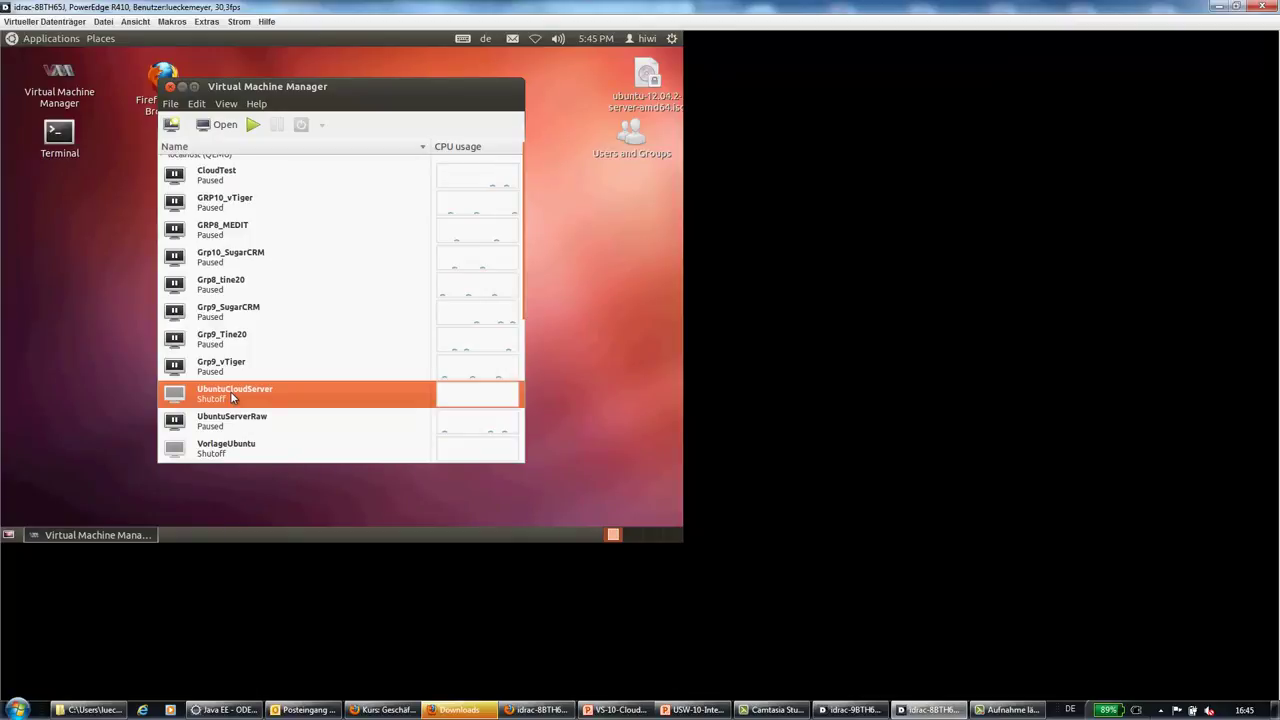
# Boot UbuntuCloudServer, view its console at the vorlage login prompt, and pause the VM
pyautogui.click(248, 127)
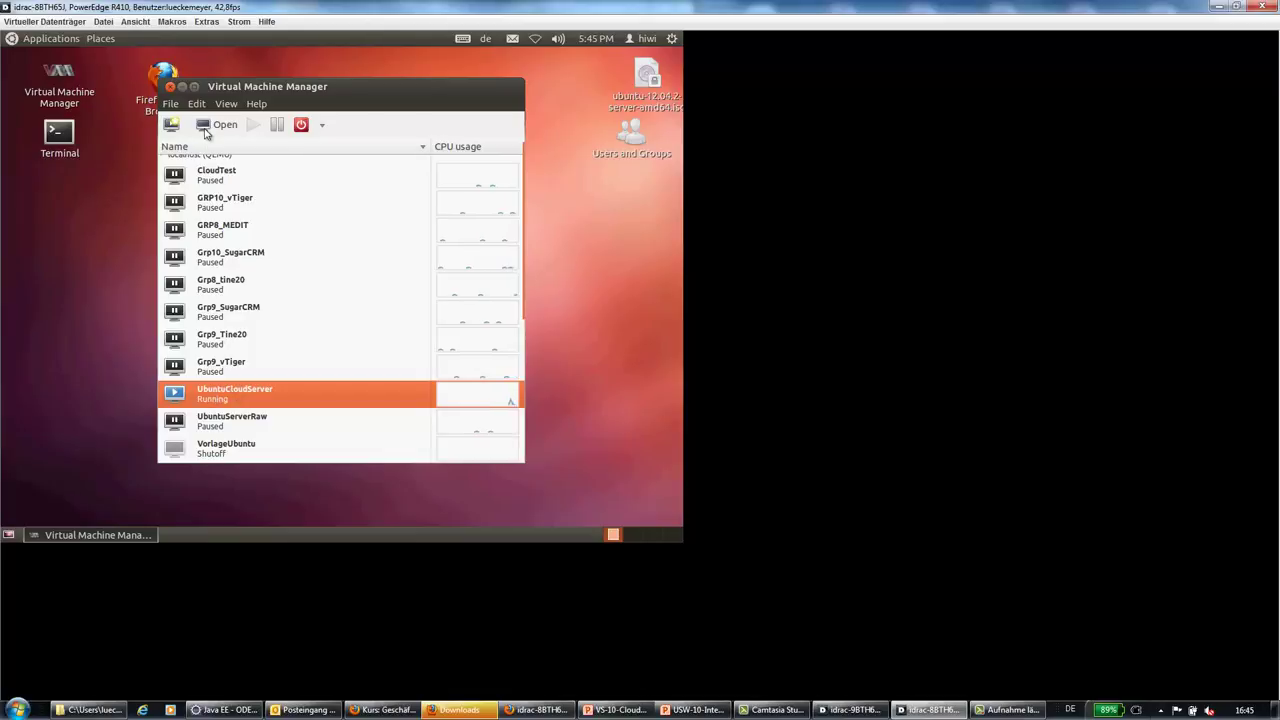
pyautogui.click(212, 136)
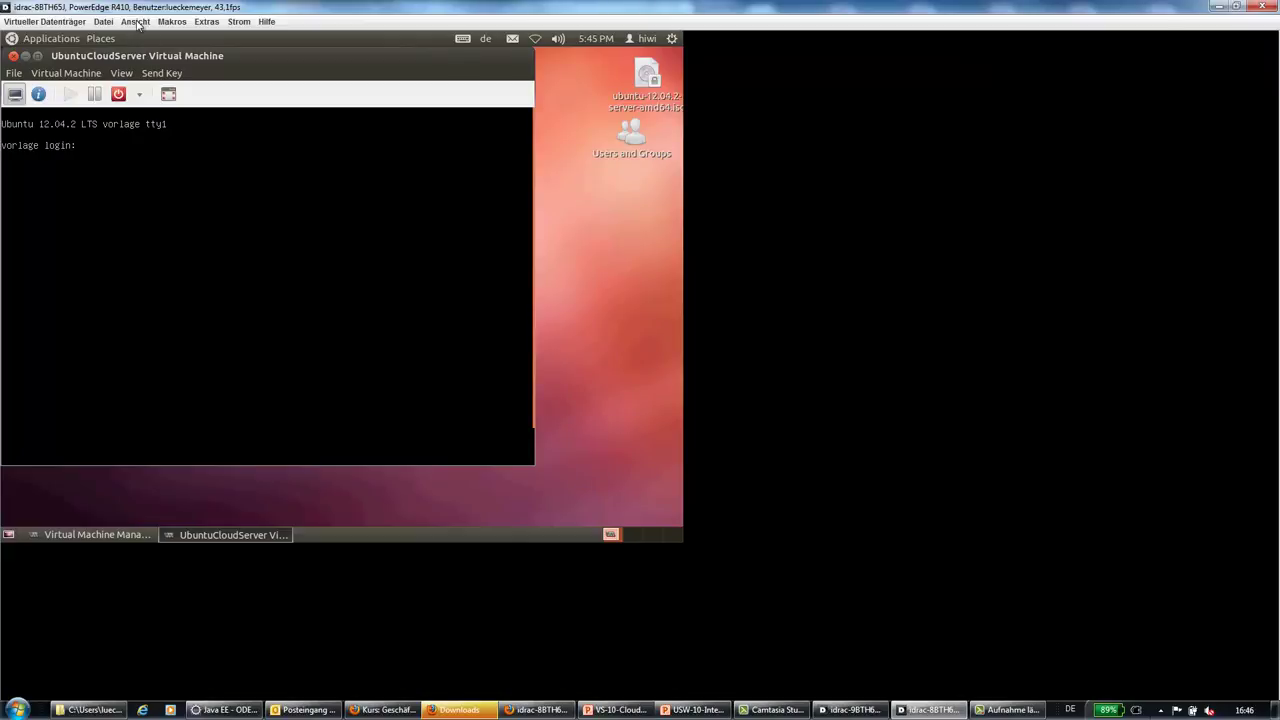
pyautogui.click(97, 100)
# Close the UbuntuCloudServer console and expand host 10.40.10.9 in vSphere Client's inventory
pyautogui.click(14, 56)
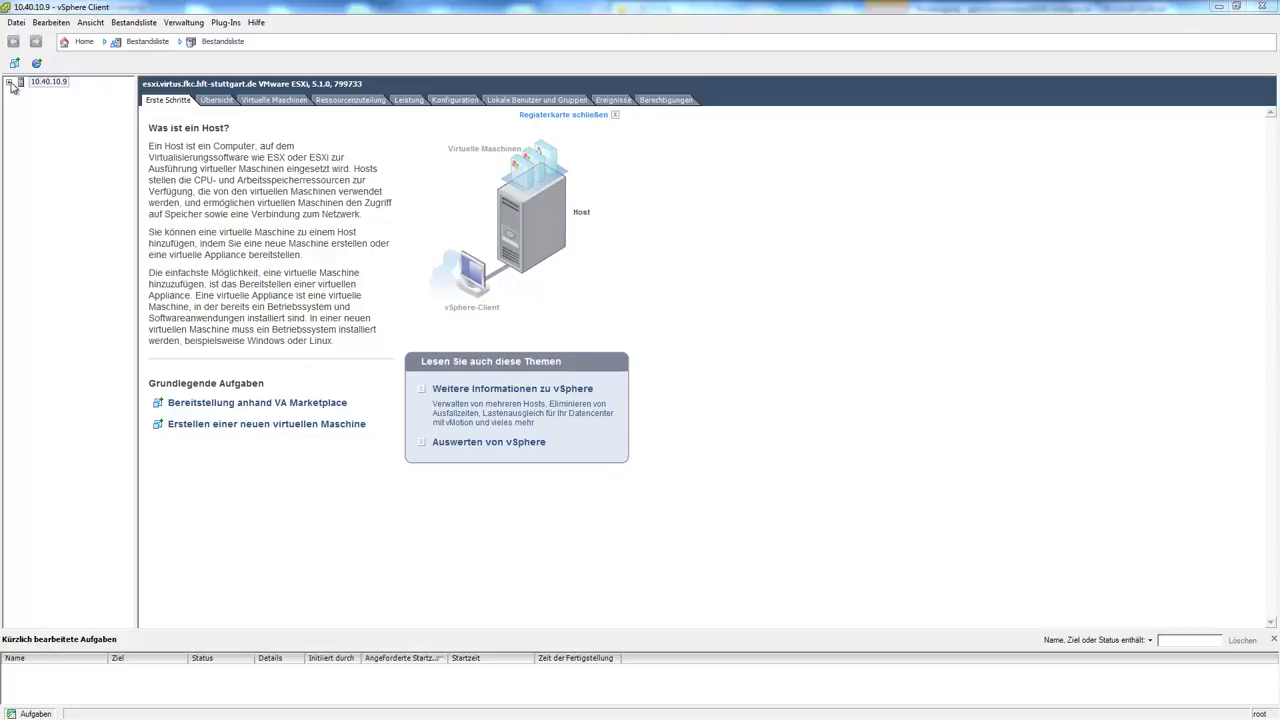
pyautogui.click(11, 85)
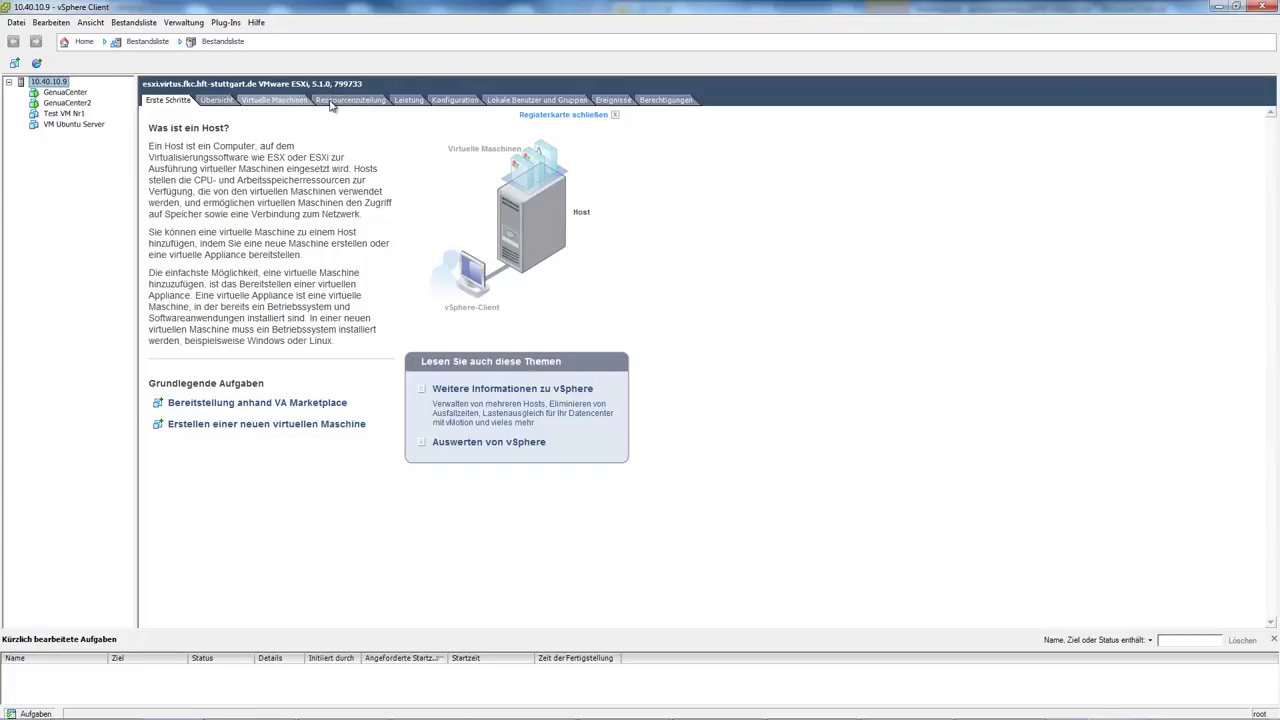
# Show host 10.40.10.9's Virtuelle Maschinen table, browsing the Verwaltung and Bestandsliste menus without choosing anything
pyautogui.click(286, 103)
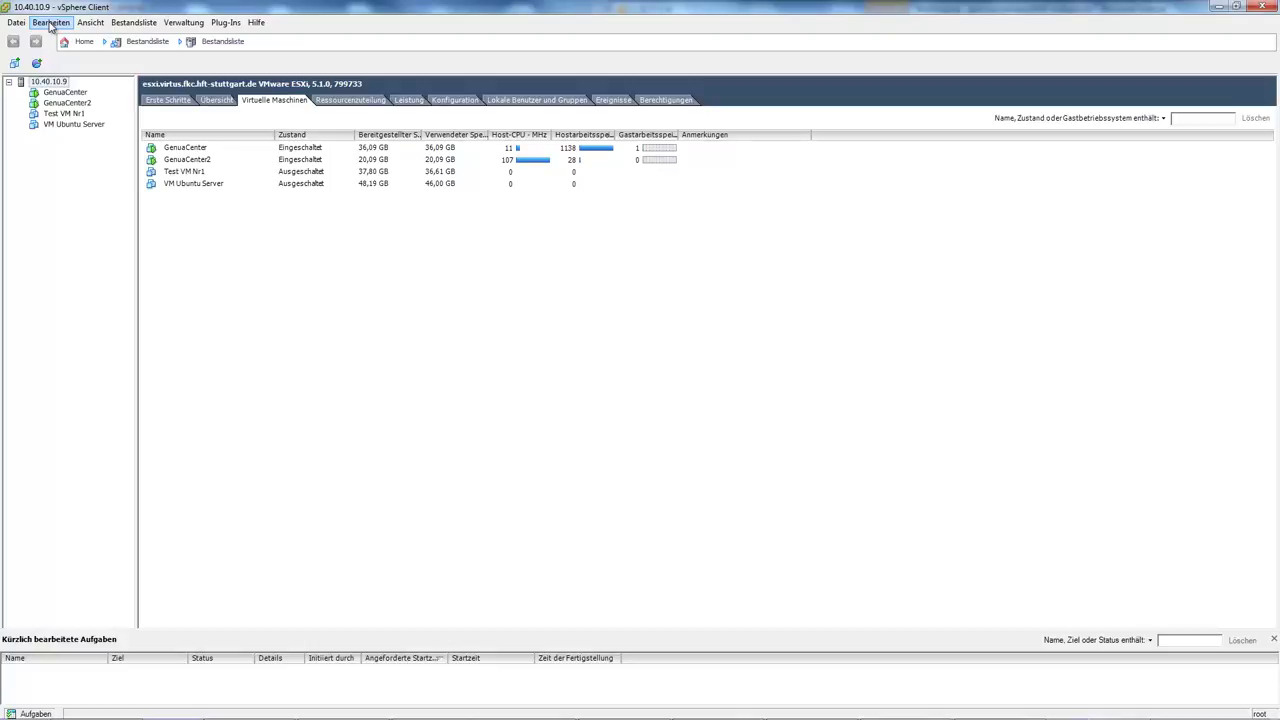
pyautogui.click(195, 25)
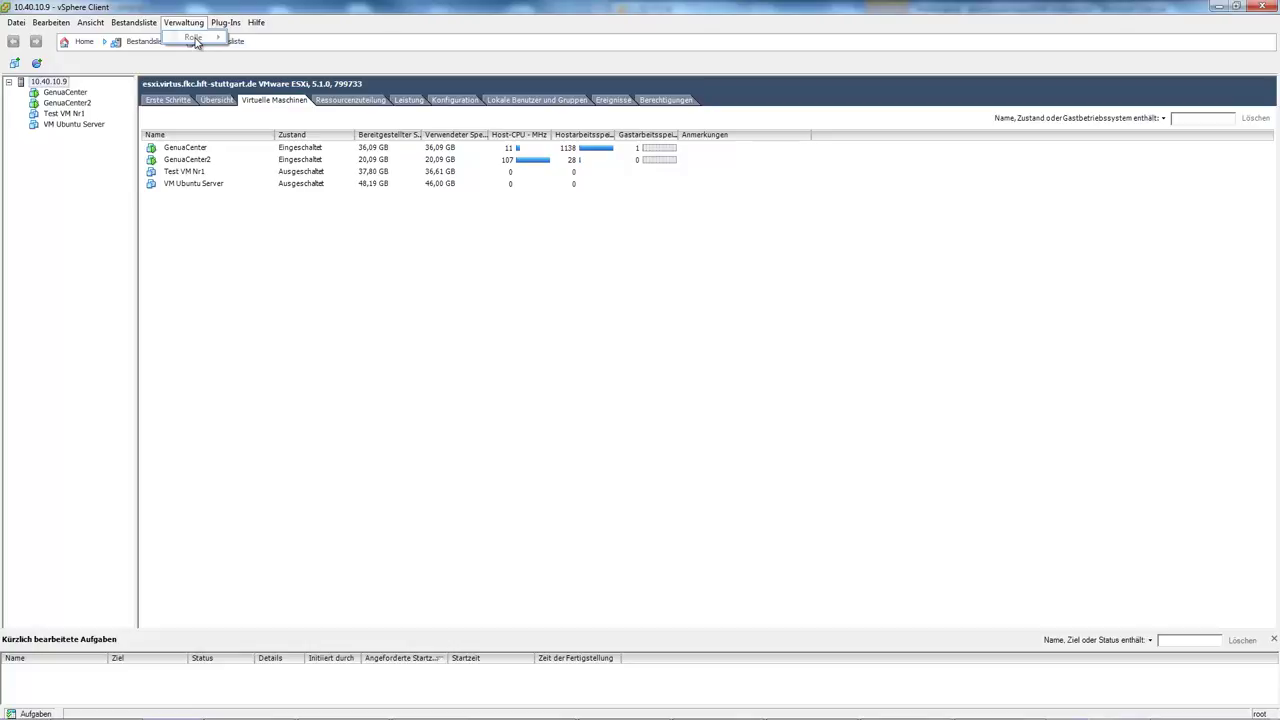
pyautogui.click(121, 24)
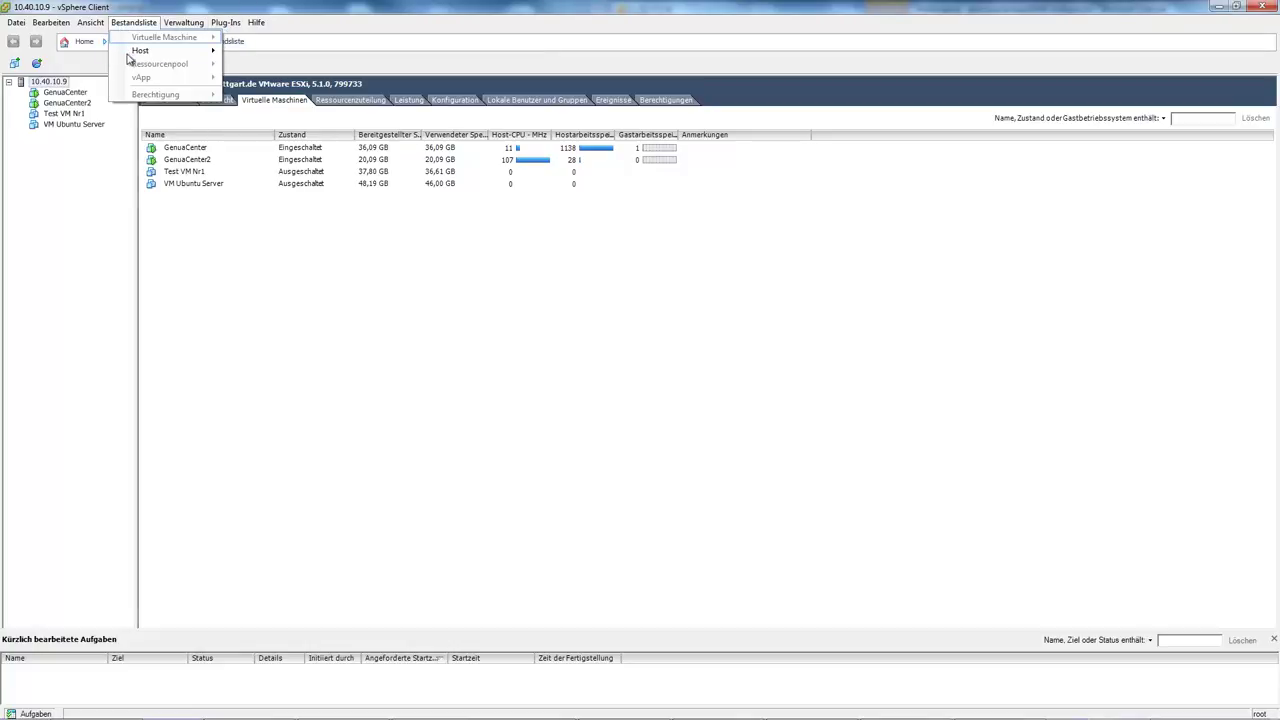
pyautogui.moveTo(137, 55)
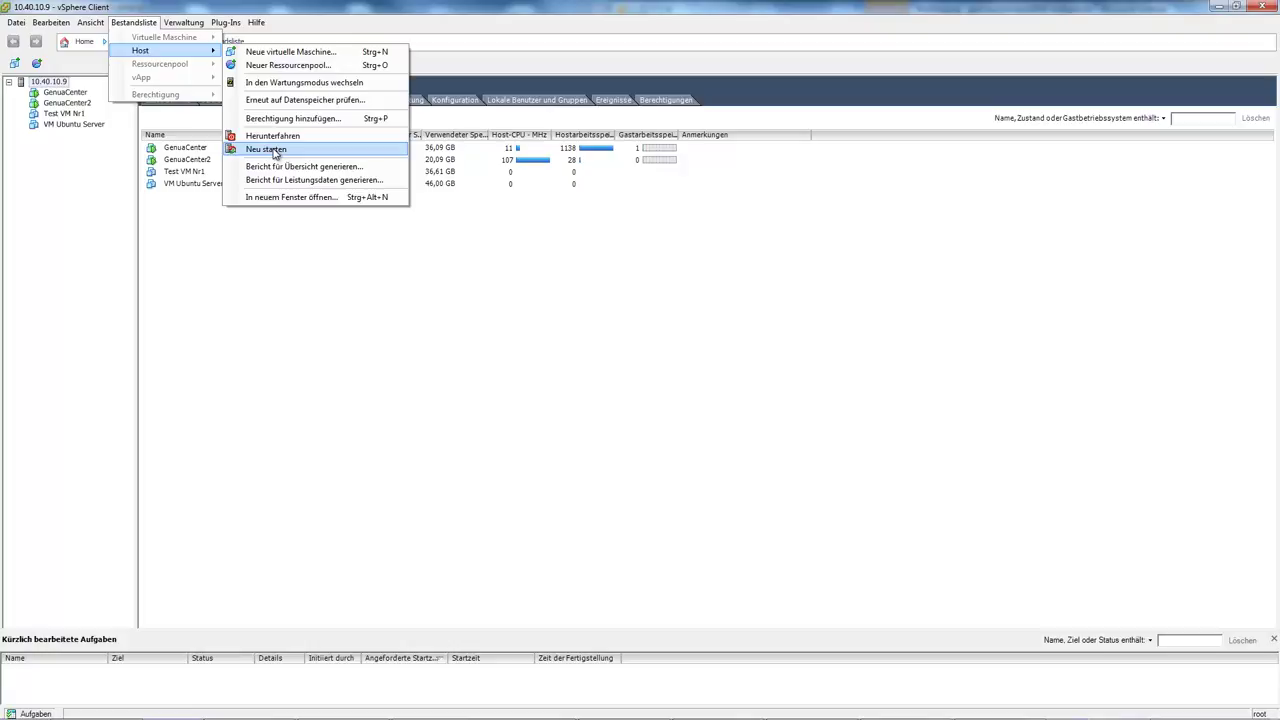
pyautogui.click(62, 96)
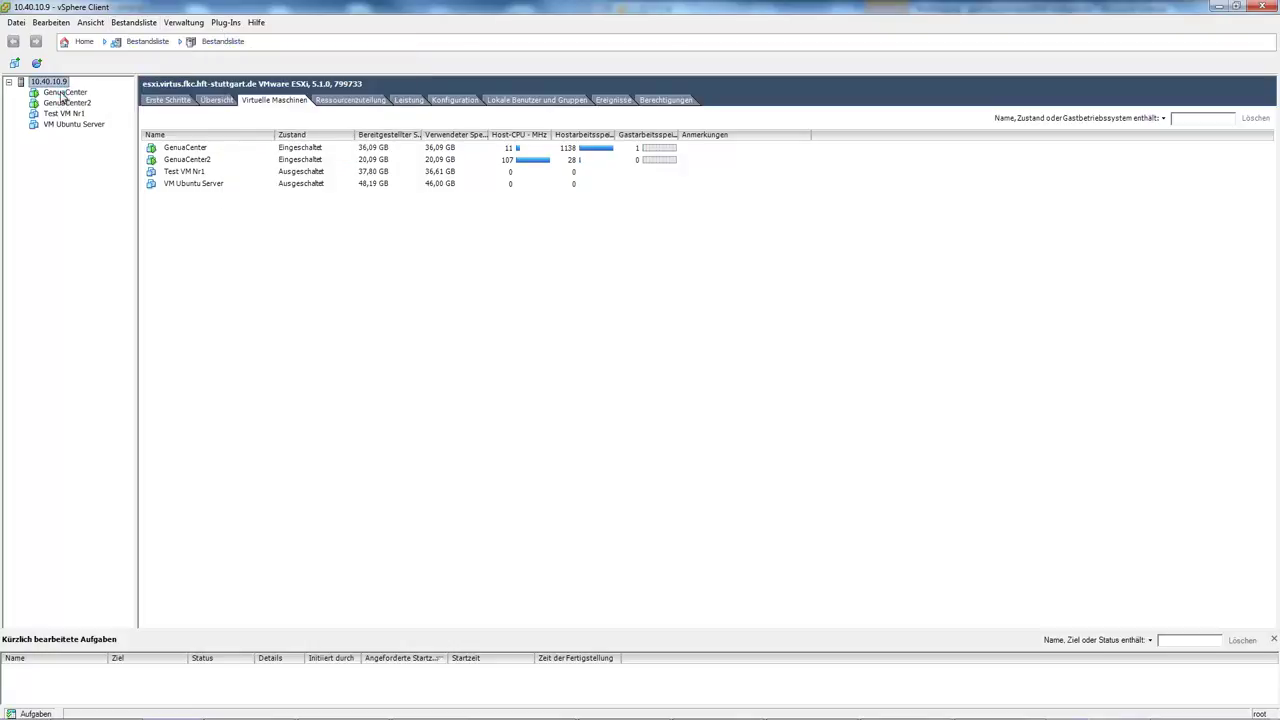
# View VM Ubuntu Server's Ressourcenzuteilung: 0 MHz CPU used, 2.00 GB memory, unlimited limits
pyautogui.click(62, 93)
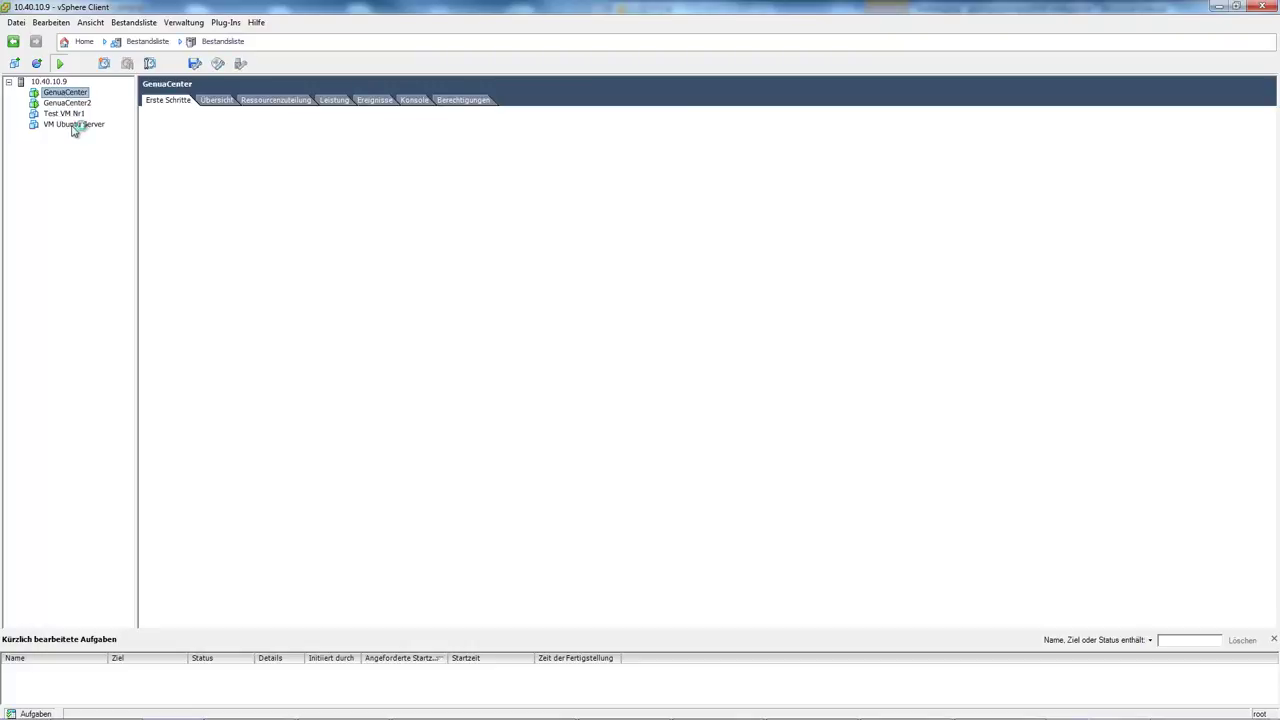
pyautogui.click(74, 125)
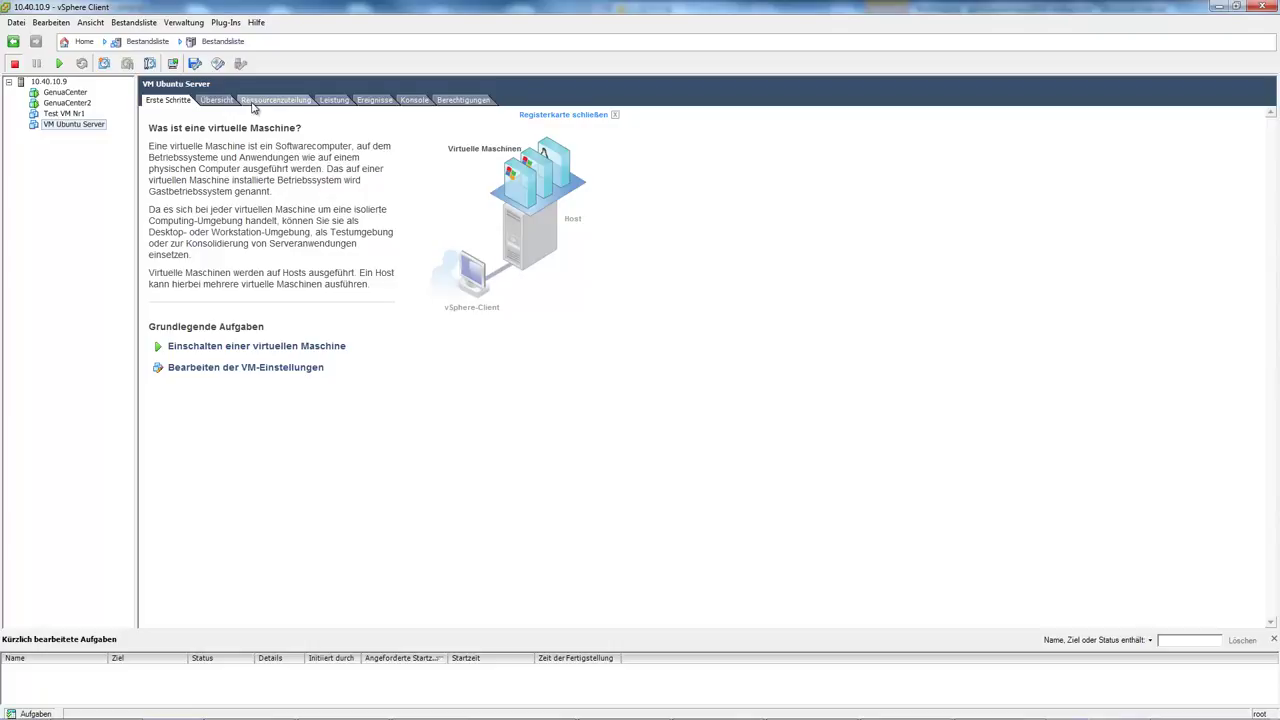
pyautogui.click(270, 104)
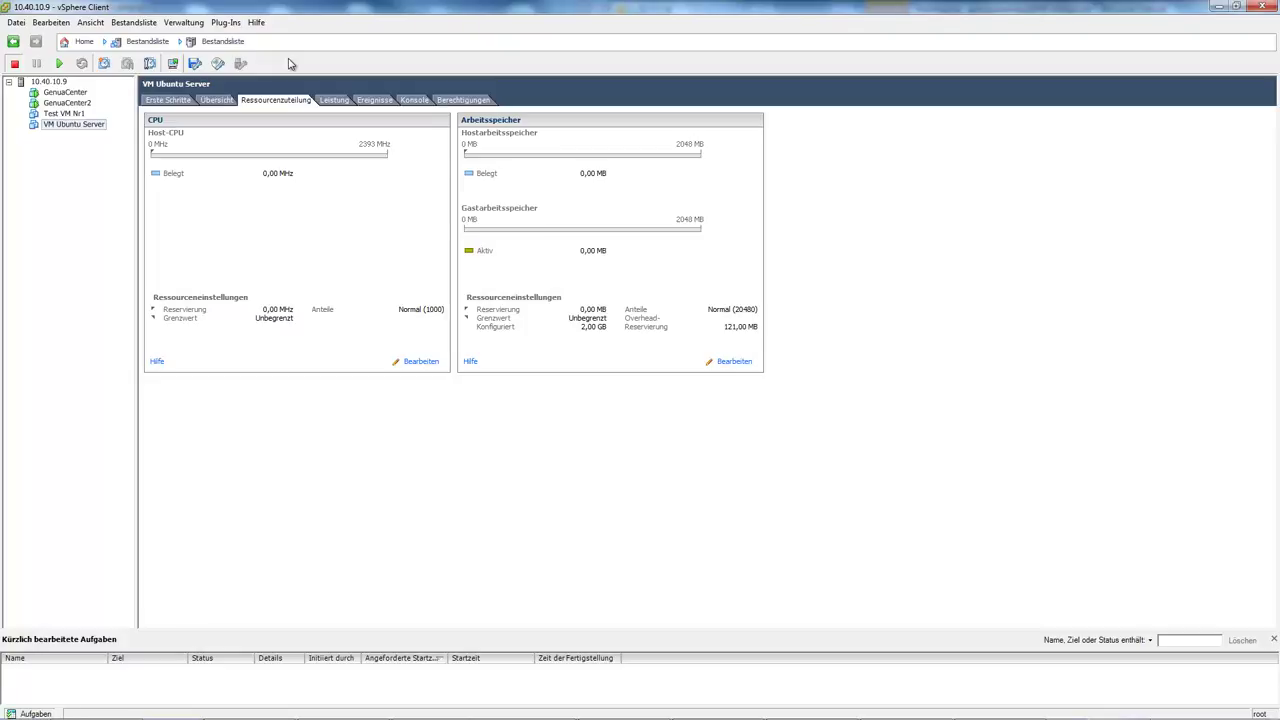
pyautogui.click(20, 24)
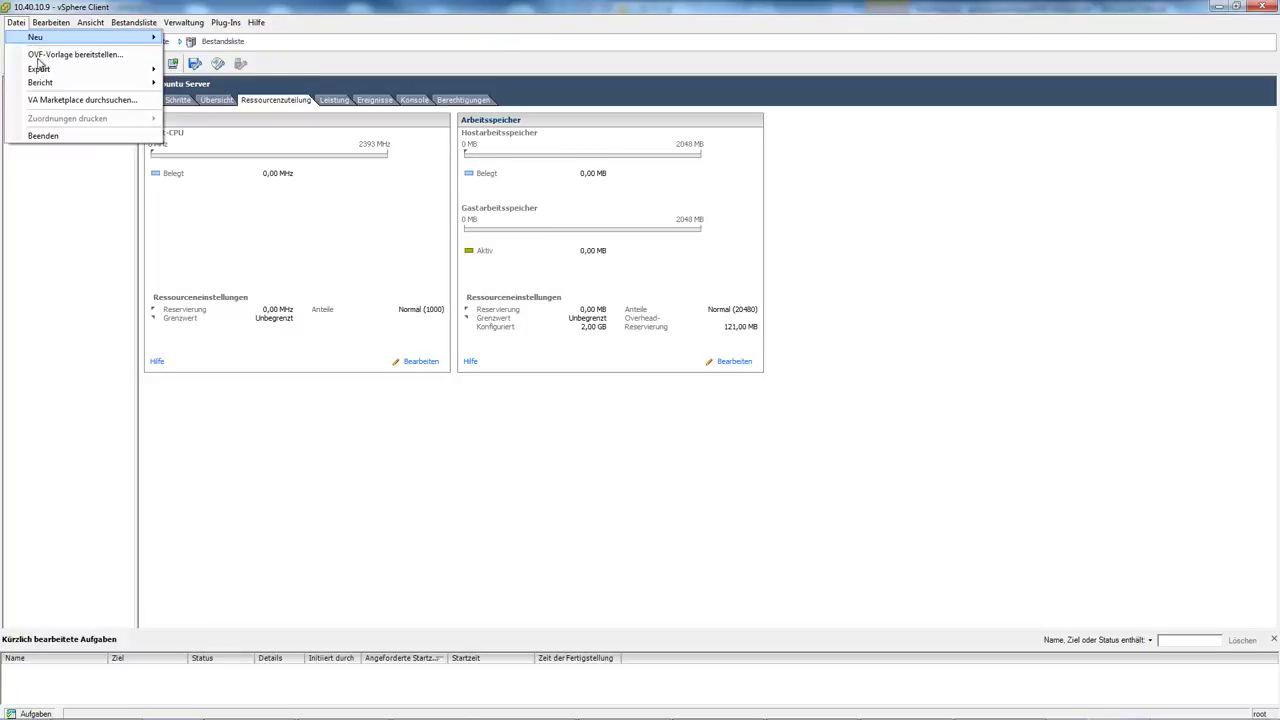
pyautogui.moveTo(39, 72)
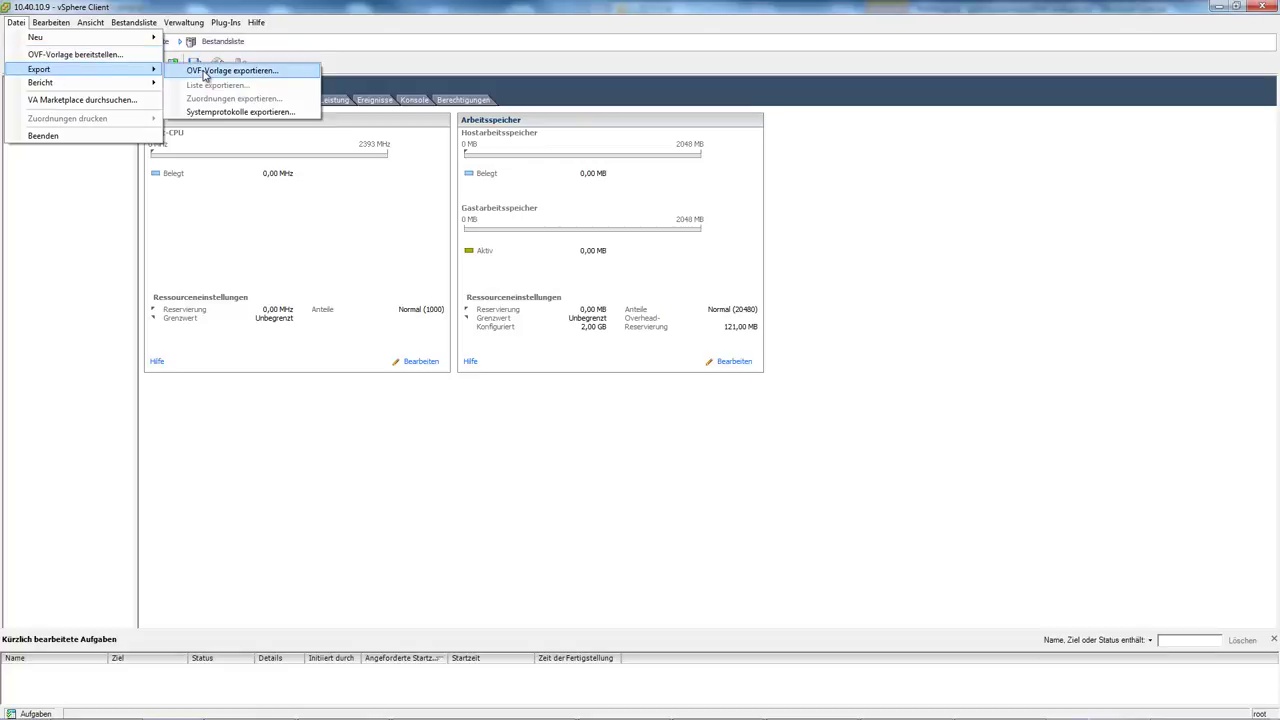
pyautogui.click(325, 13)
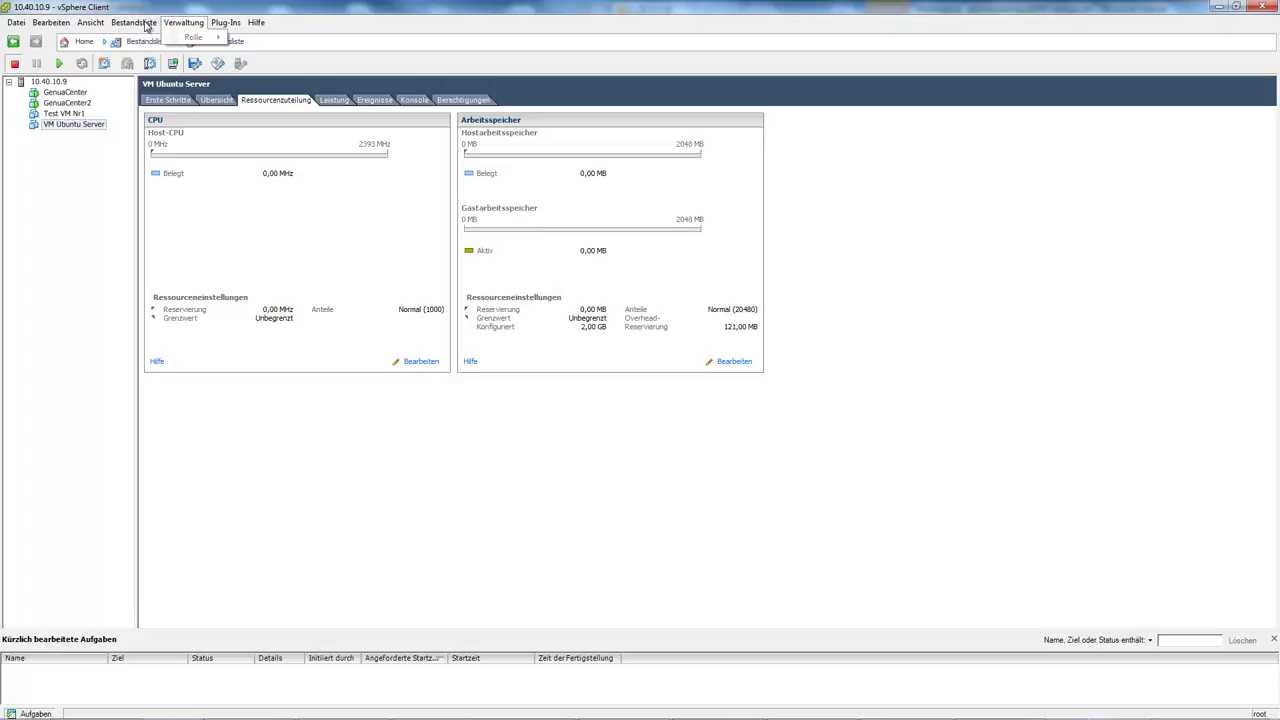
pyautogui.click(140, 23)
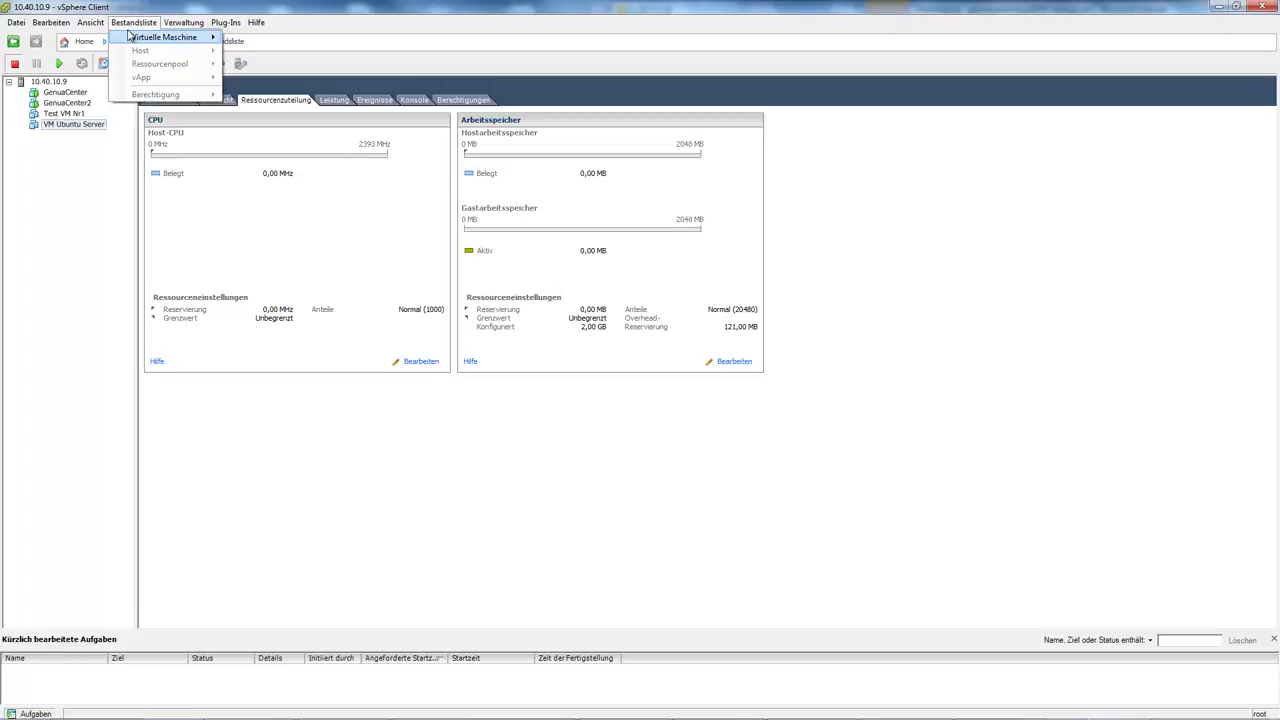
pyautogui.moveTo(129, 36)
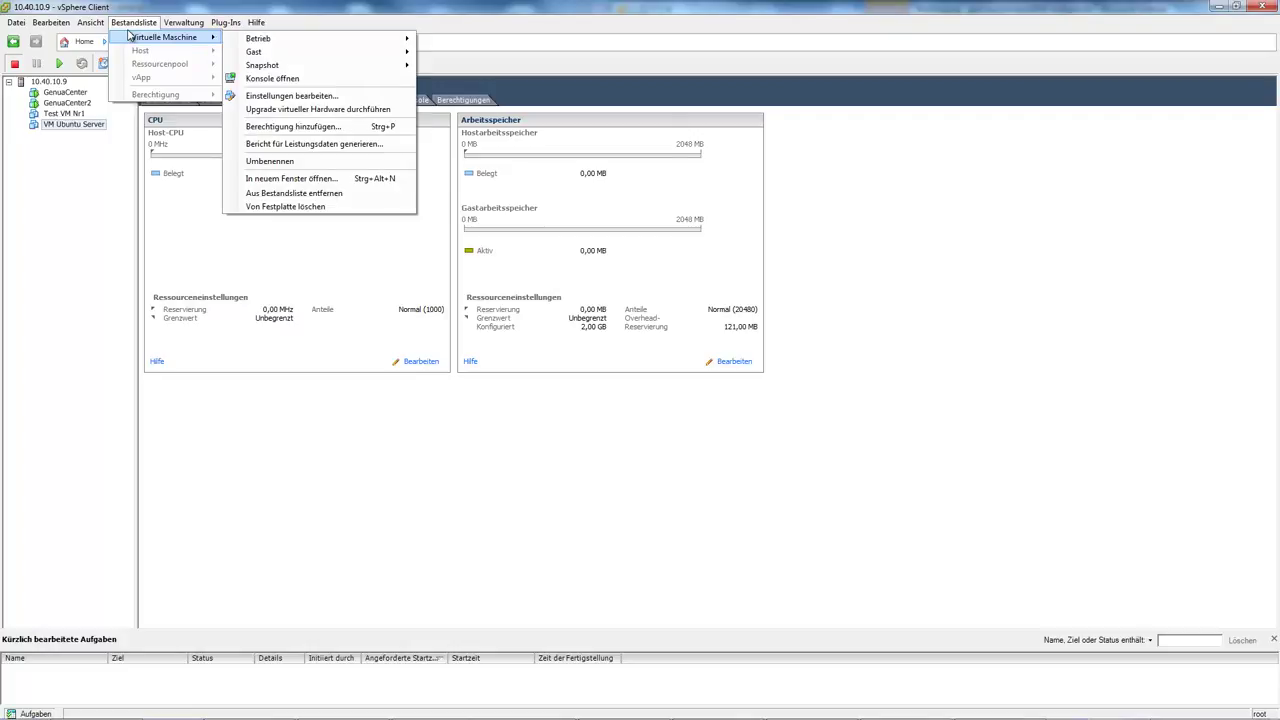
pyautogui.moveTo(285, 40)
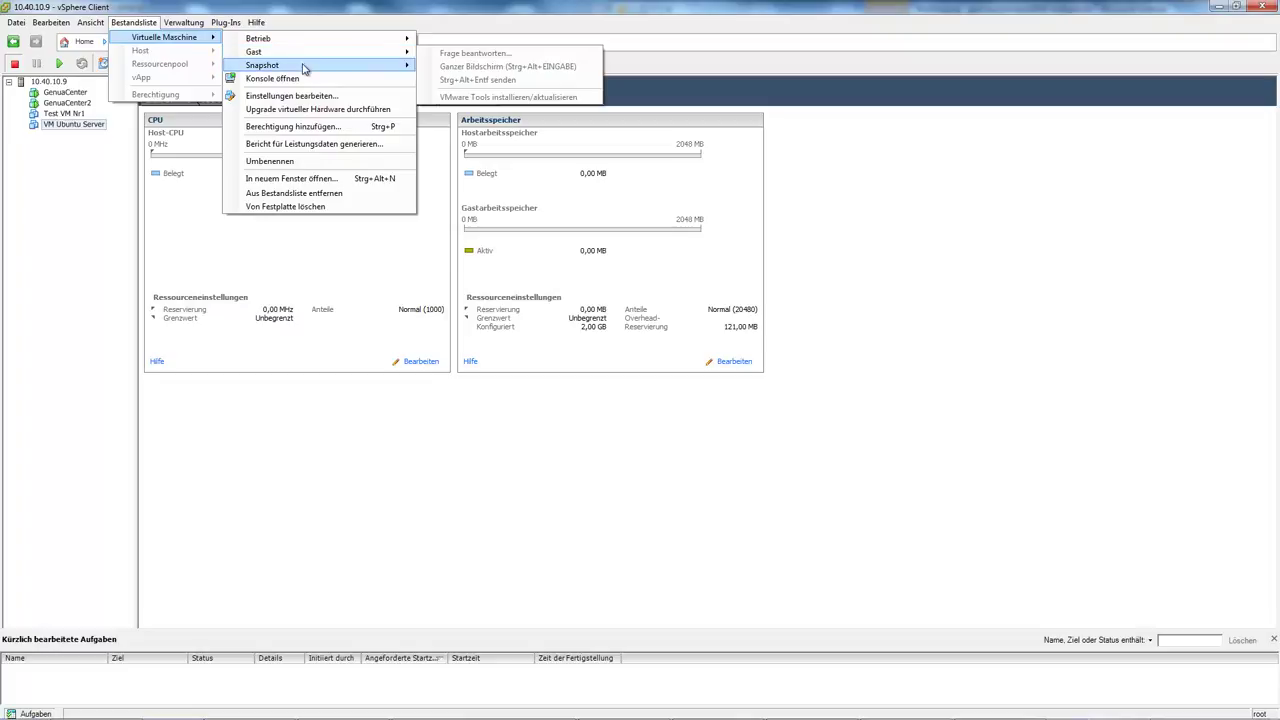
pyautogui.moveTo(305, 68)
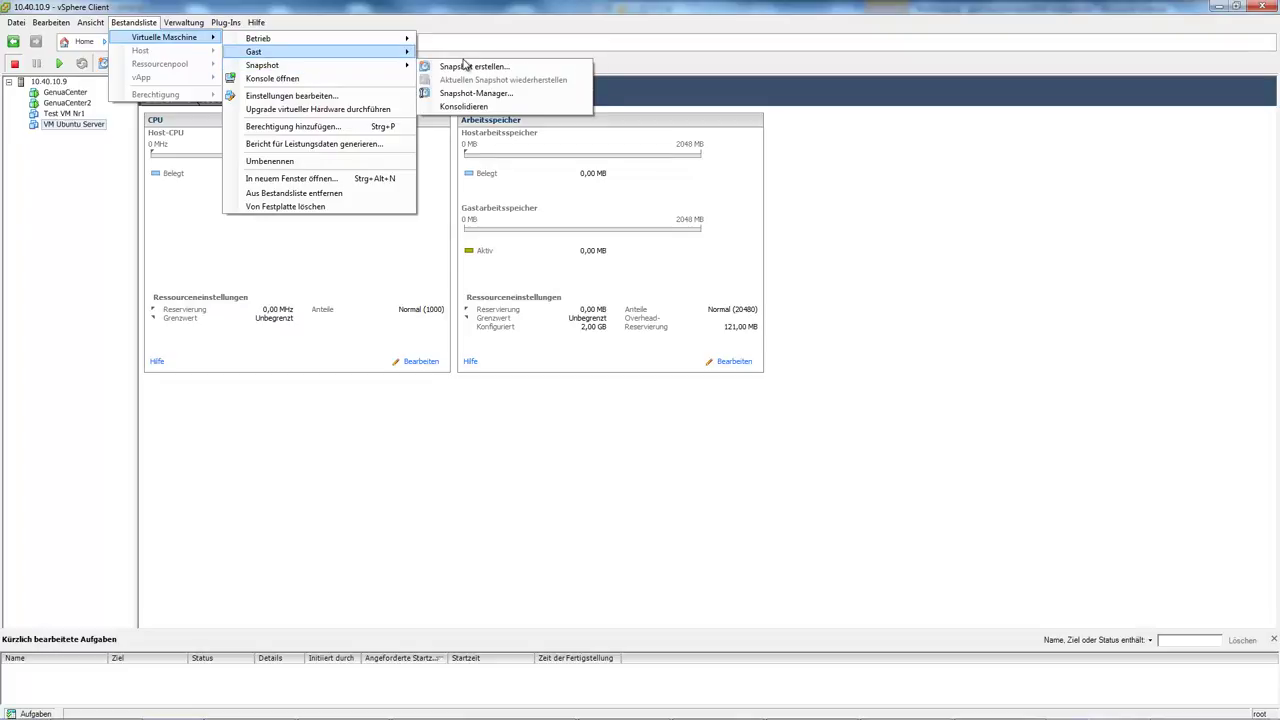
pyautogui.moveTo(390, 75)
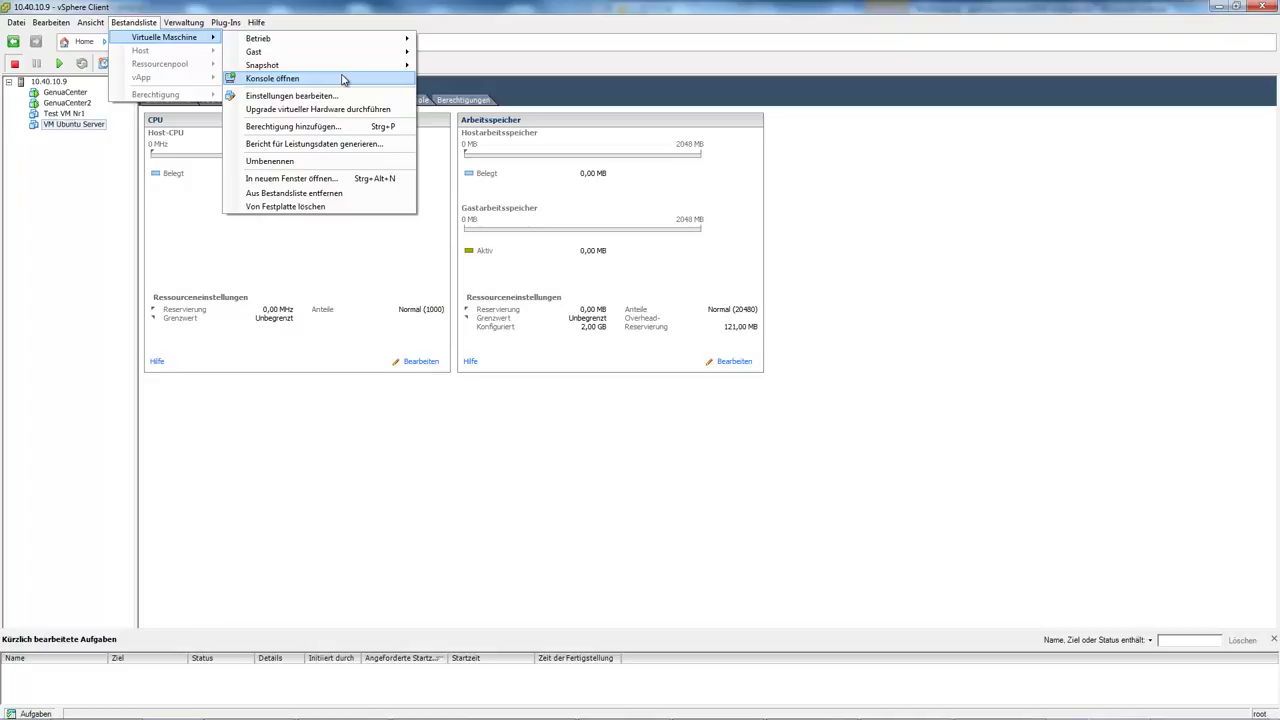
pyautogui.click(261, 9)
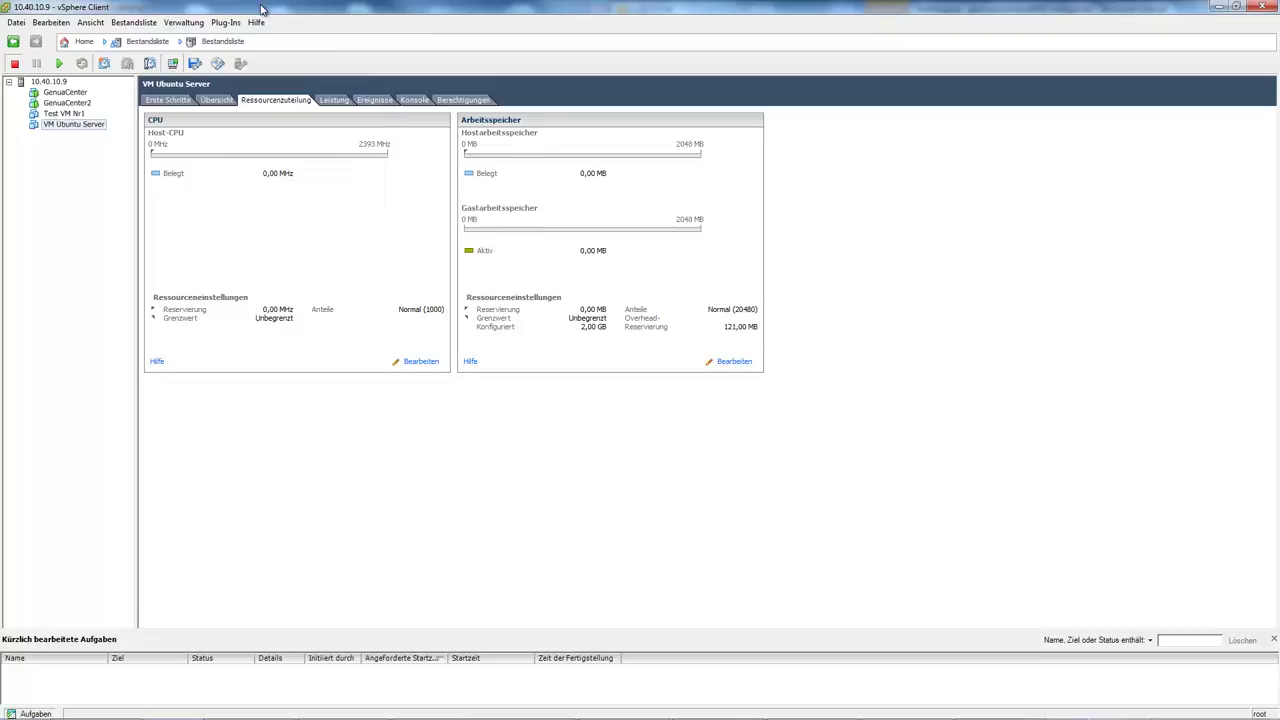